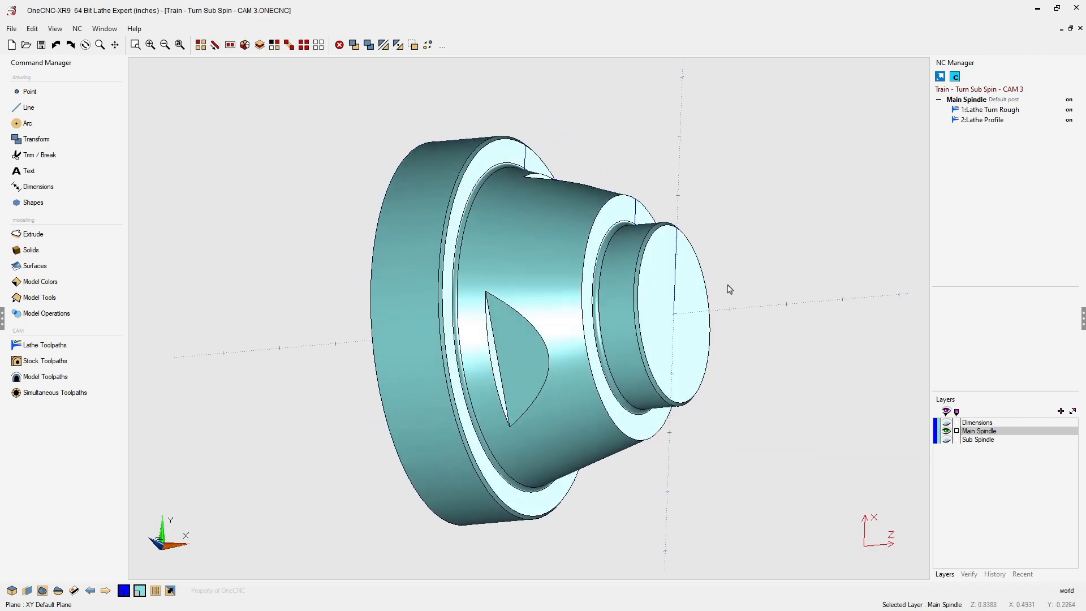
Step: Orient the view square to the turned profile and hide the solid model on the Main Spindle layer
{"action": "right_click", "coordinate": [796, 291]}
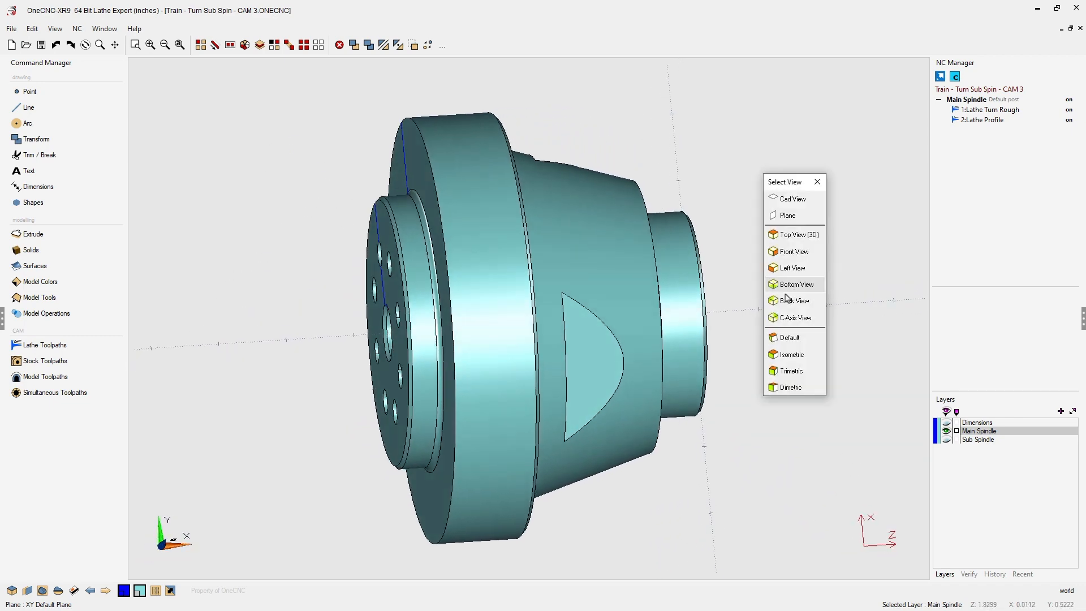
{"action": "left_click", "coordinate": [786, 284]}
{"action": "middle_click_drag", "start_coordinate": [763, 309], "coordinate": [686, 306]}
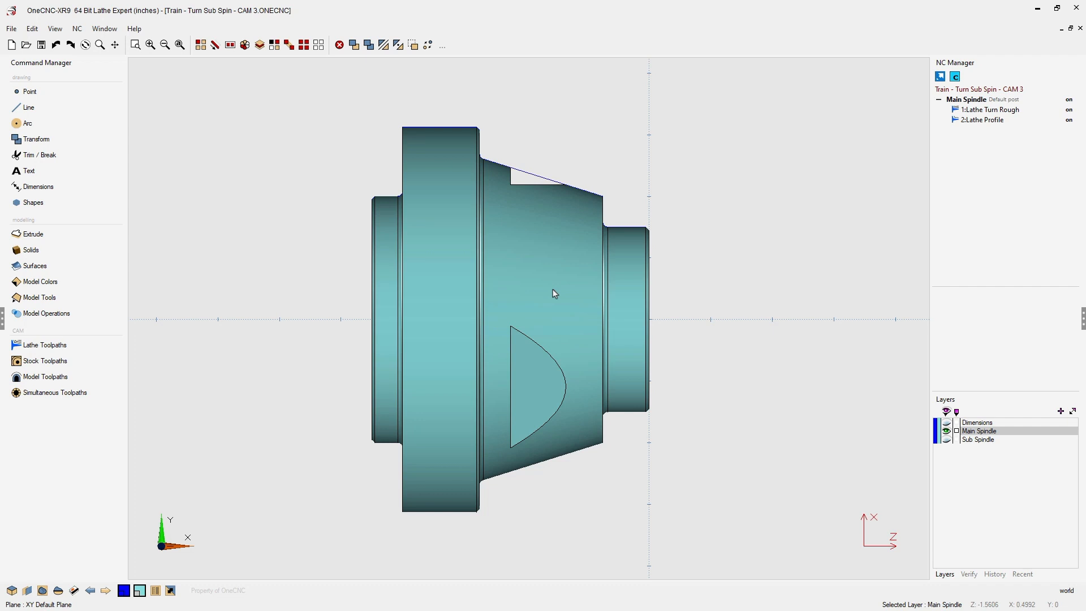
{"action": "key", "text": "v"}
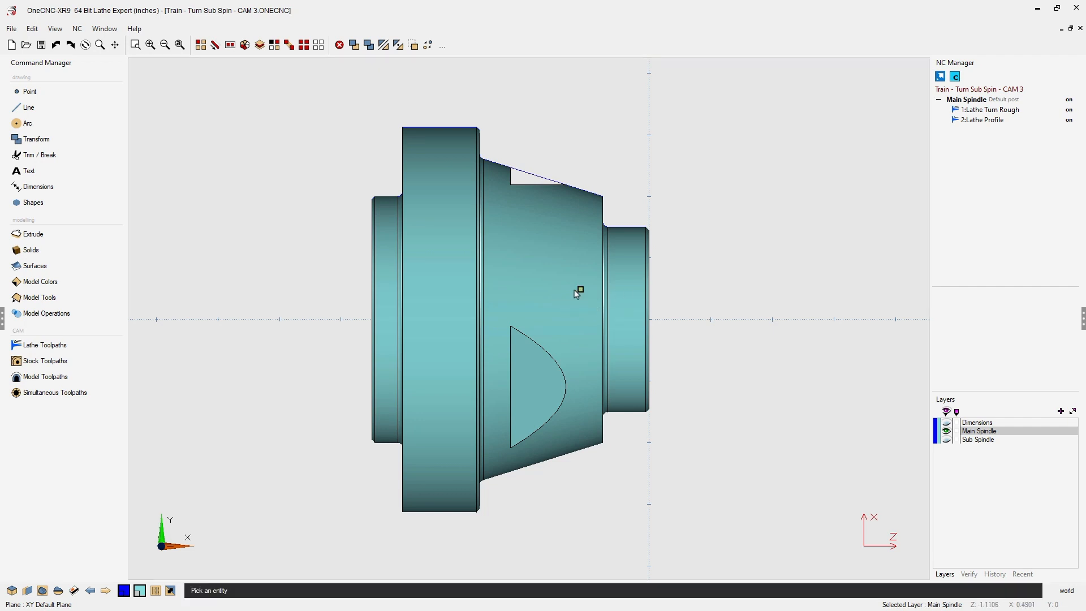
{"action": "left_click", "coordinate": [534, 291]}
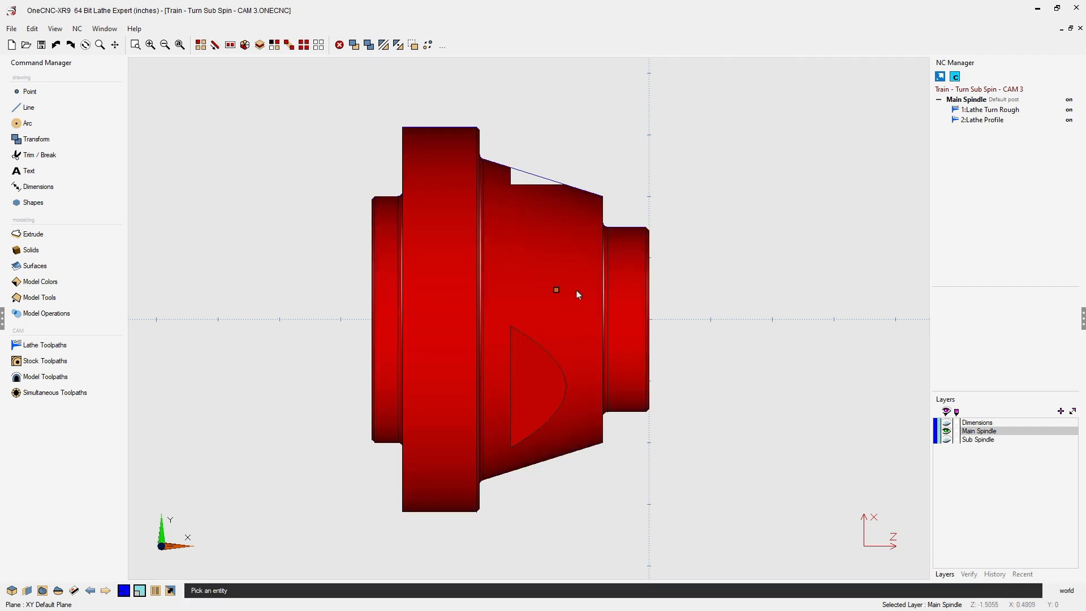
{"action": "right_click", "coordinate": [729, 316]}
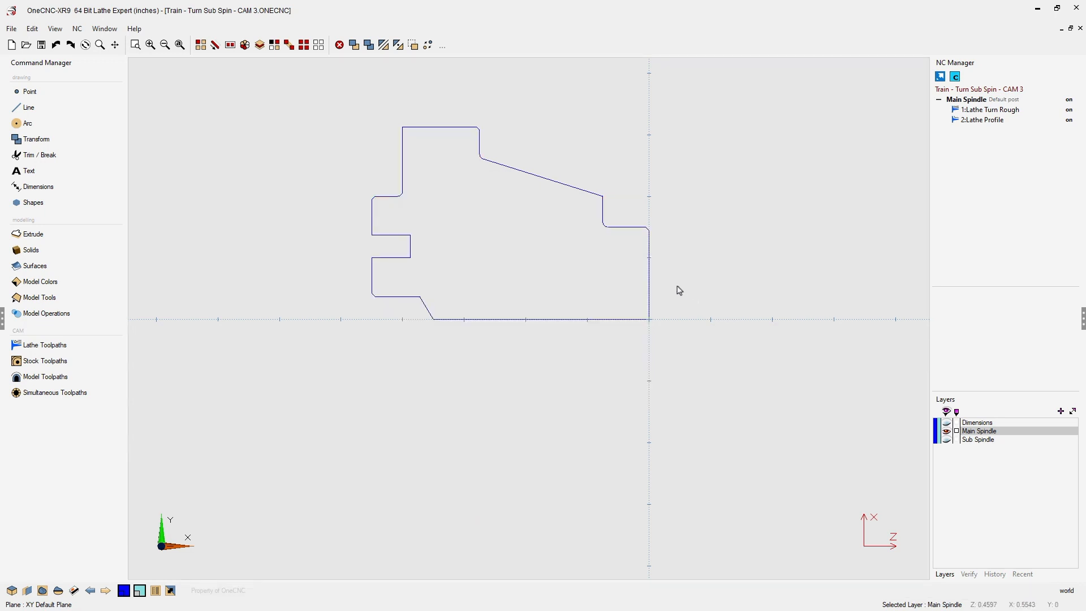
Step: Start a lathe Face toolpath on the vertical line at the front end of the part profile
{"action": "scroll", "coordinate": [682, 291], "scroll_direction": "up", "scroll_amount": 5}
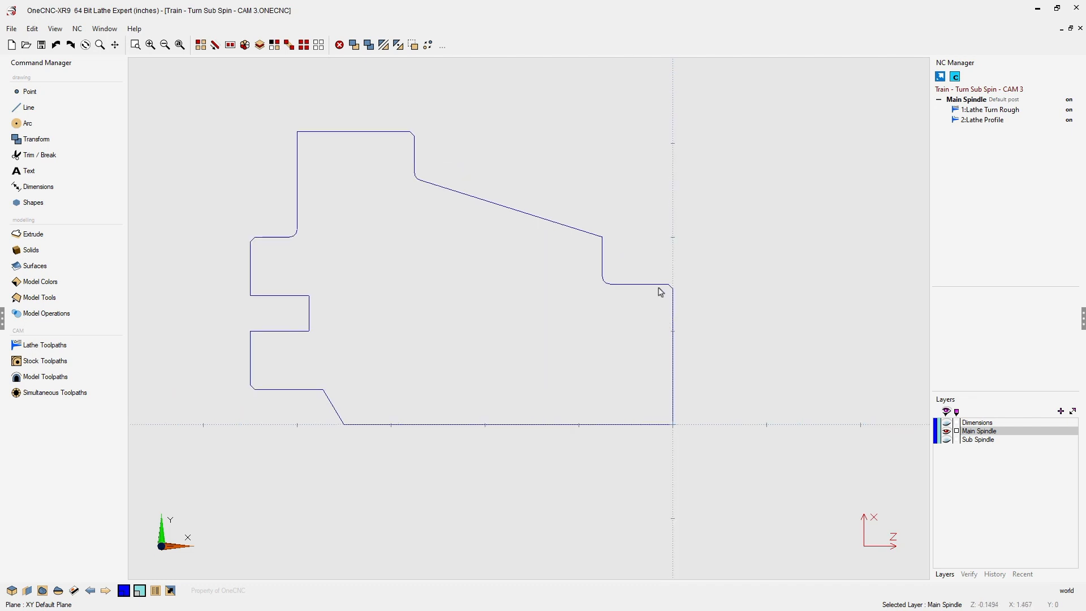
{"action": "middle_click_drag", "start_coordinate": [660, 291], "coordinate": [711, 308]}
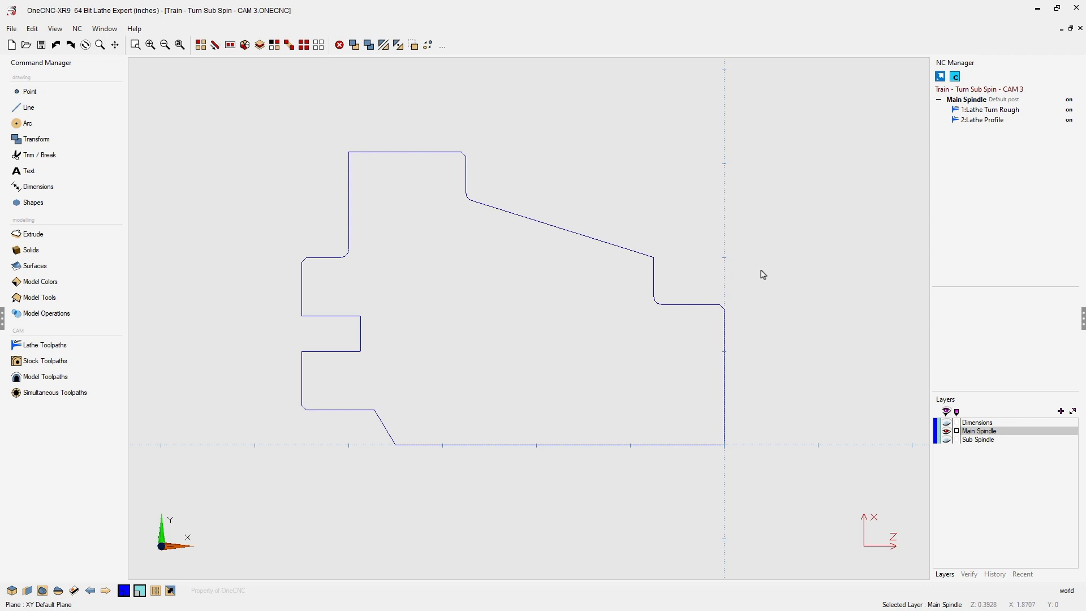
{"action": "left_click", "coordinate": [55, 345]}
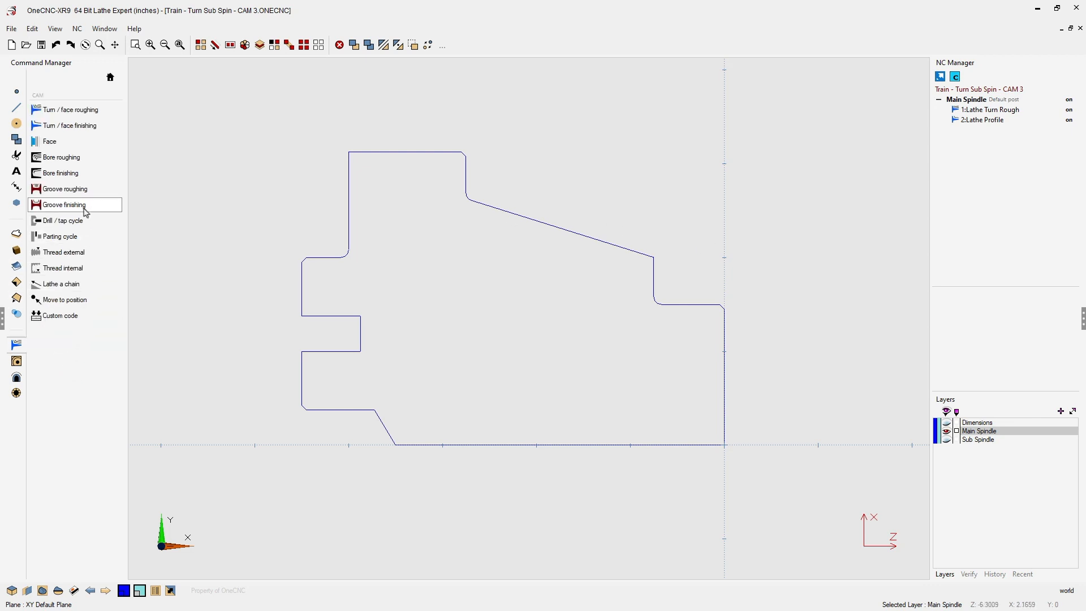
{"action": "left_click", "coordinate": [60, 144]}
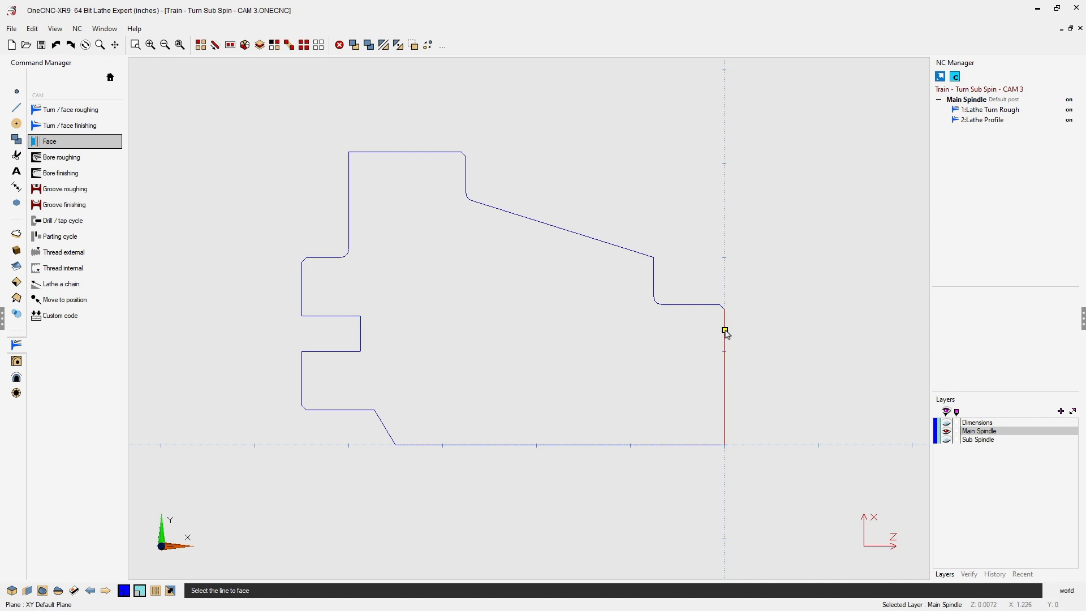
{"action": "left_click", "coordinate": [726, 333]}
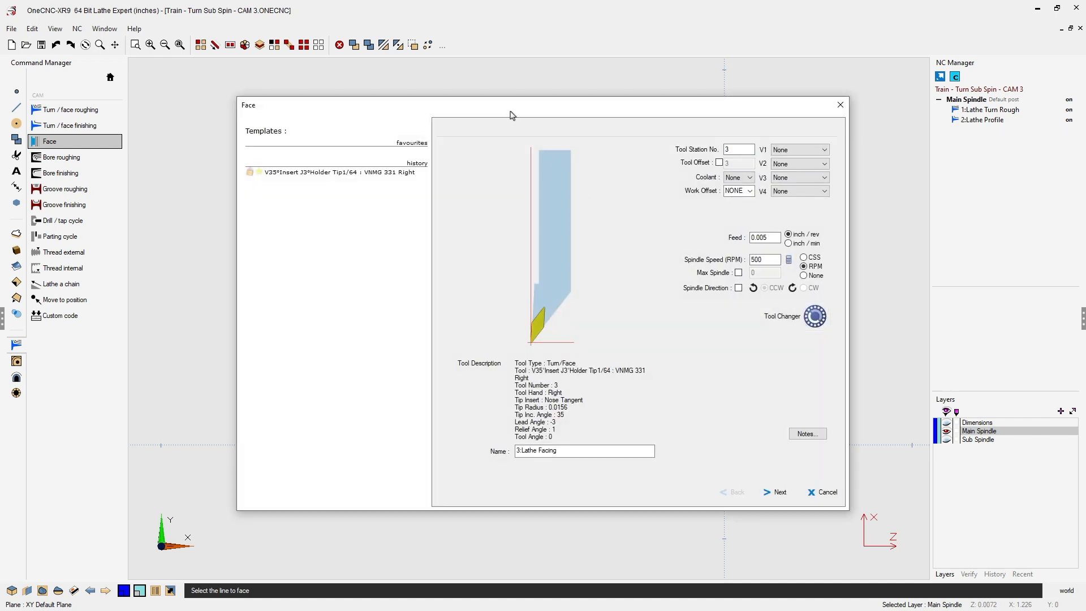
{"action": "left_click_drag", "start_coordinate": [512, 115], "coordinate": [405, 78]}
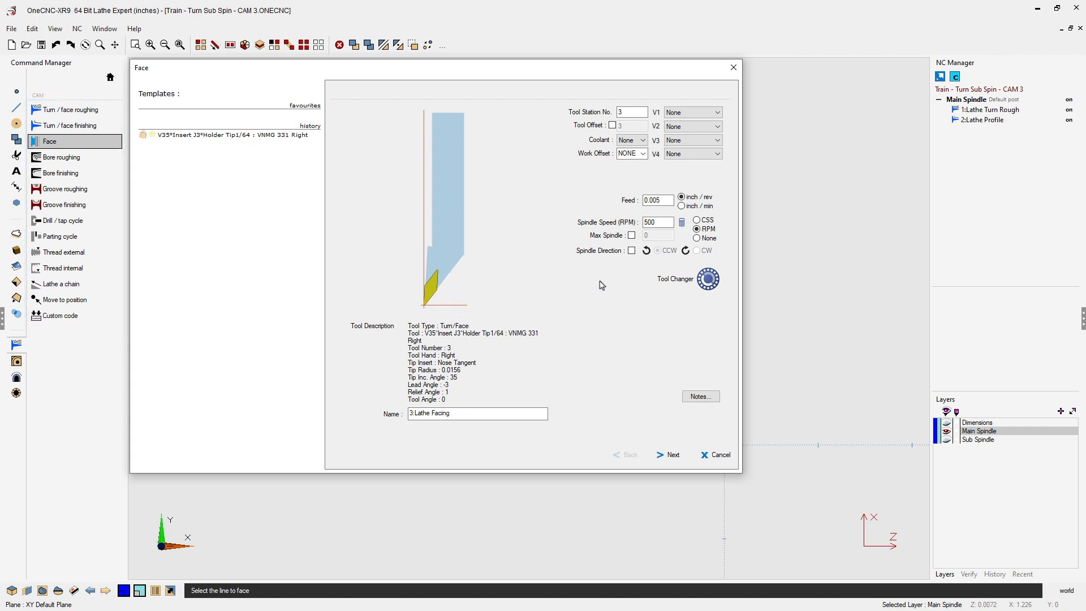
Step: Choose the right-hand V35° Insert J3° Holder Tip 1/64 VNMG 331 tool from the Turn / Face library for the facing operation
{"action": "left_click", "coordinate": [710, 285]}
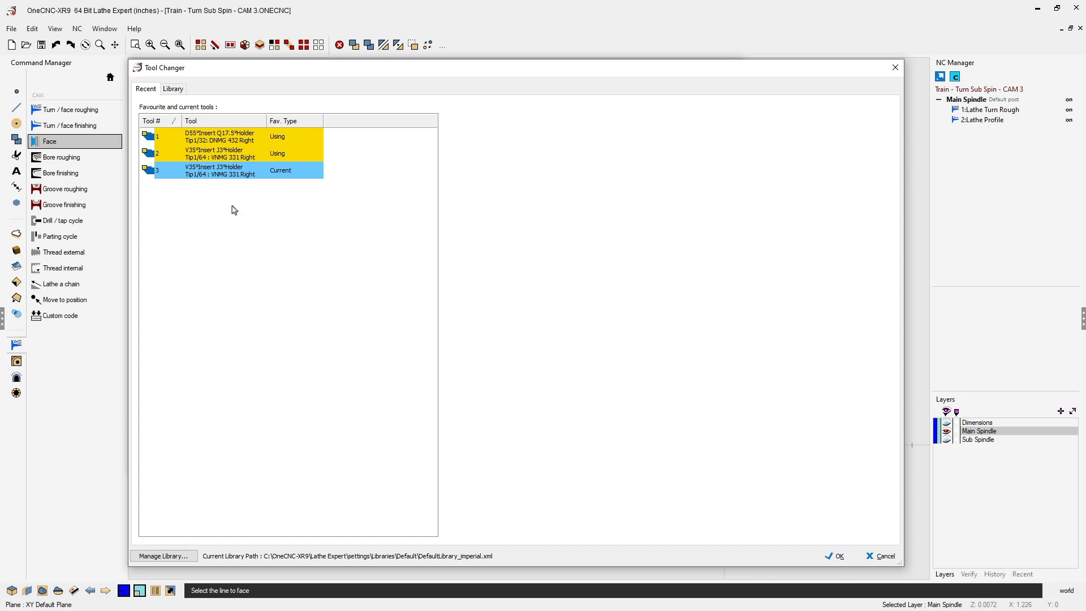
{"action": "left_click", "coordinate": [221, 177]}
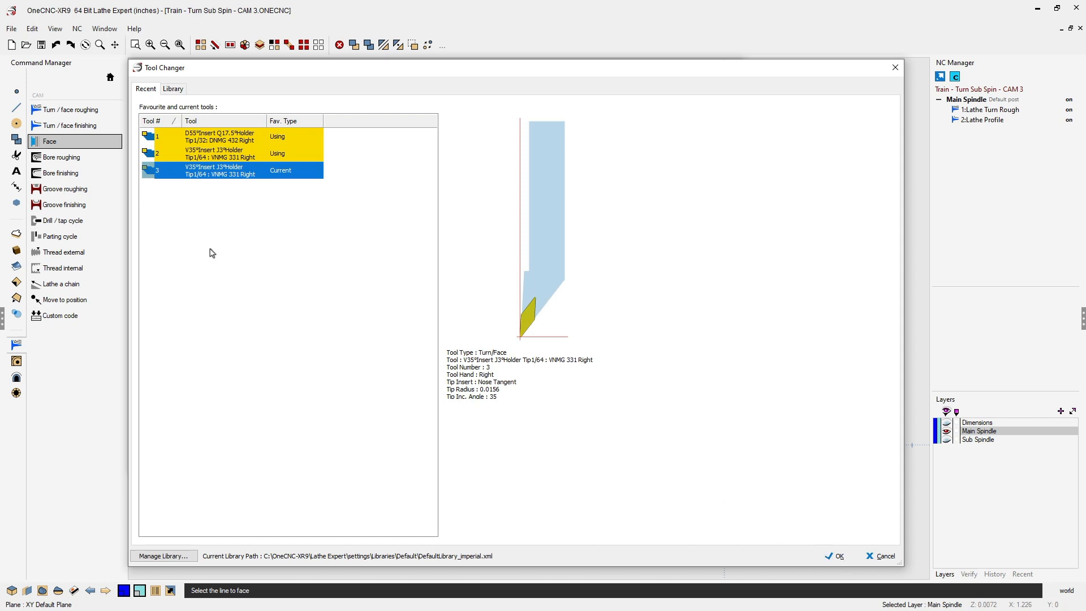
{"action": "left_click", "coordinate": [173, 90]}
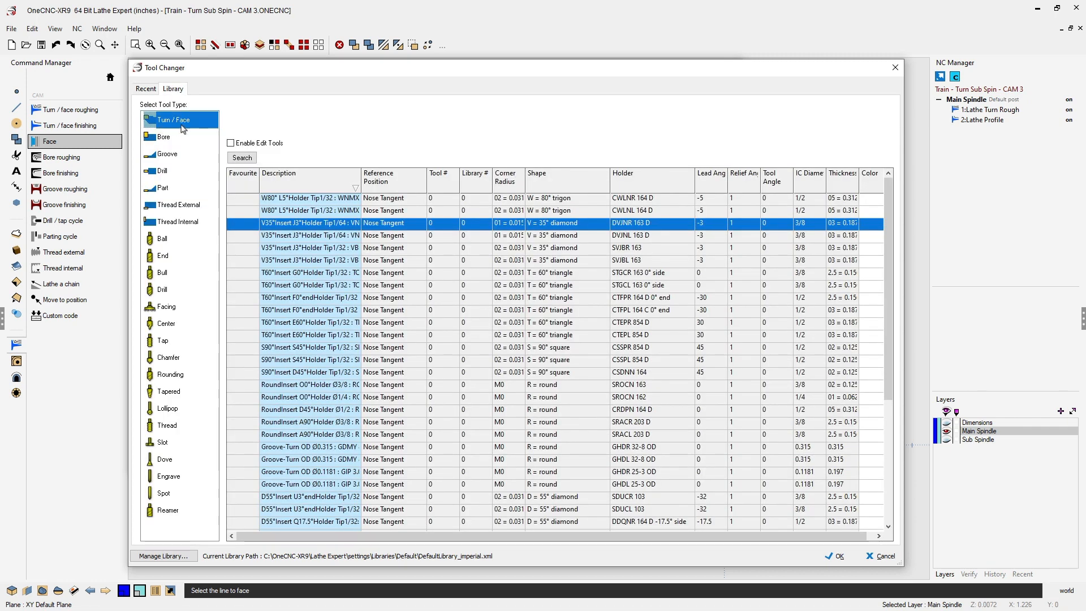
{"action": "left_click", "coordinate": [295, 235]}
{"action": "left_click", "coordinate": [302, 249]}
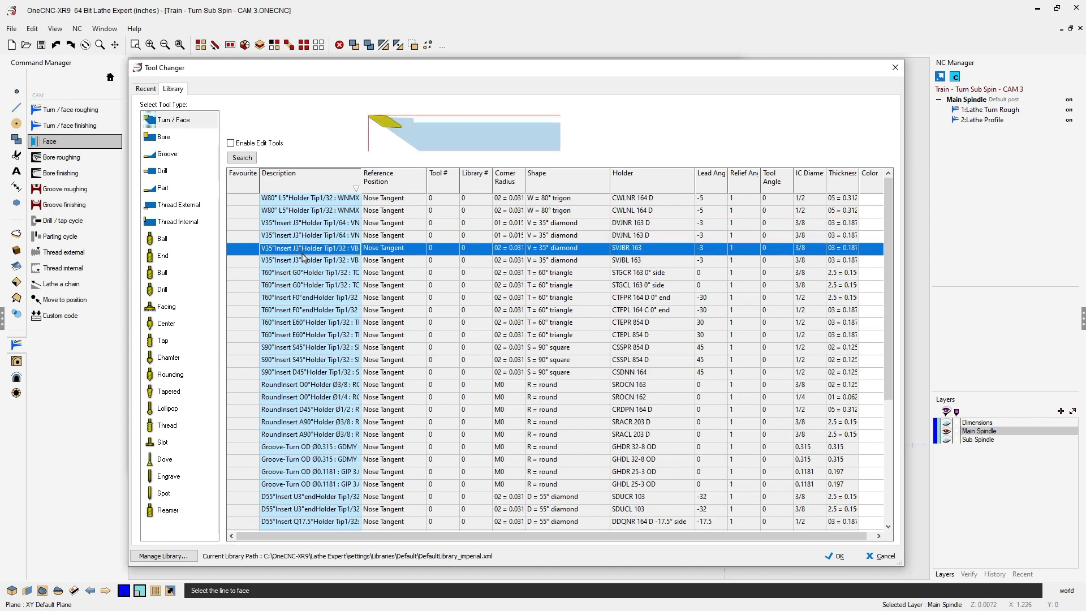
{"action": "key", "text": "Down"}
{"action": "key", "text": "Down"}
{"action": "key", "text": "Down"}
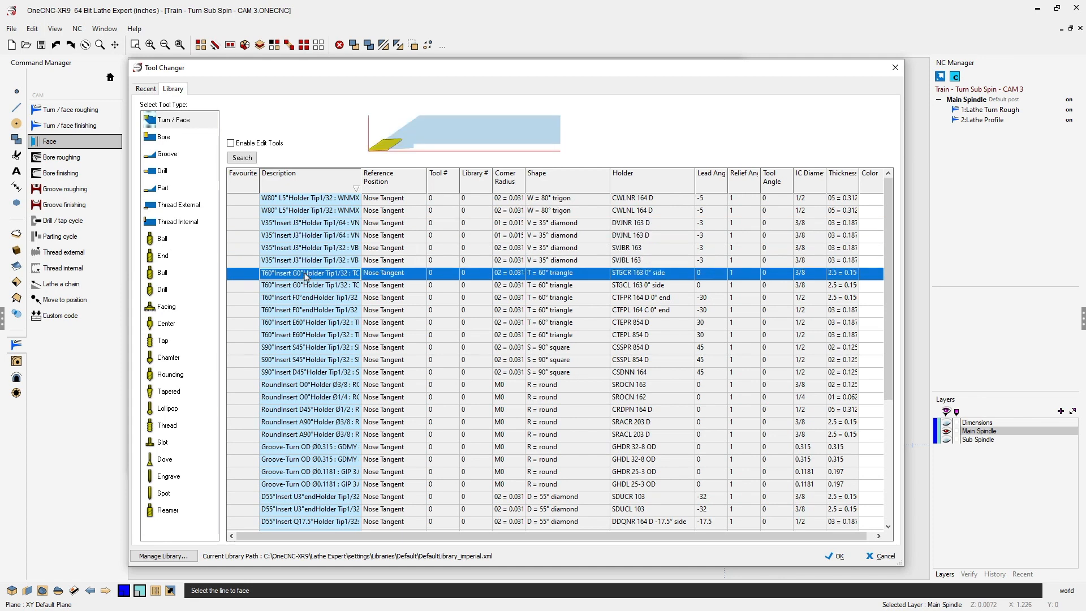
{"action": "left_click", "coordinate": [304, 261]}
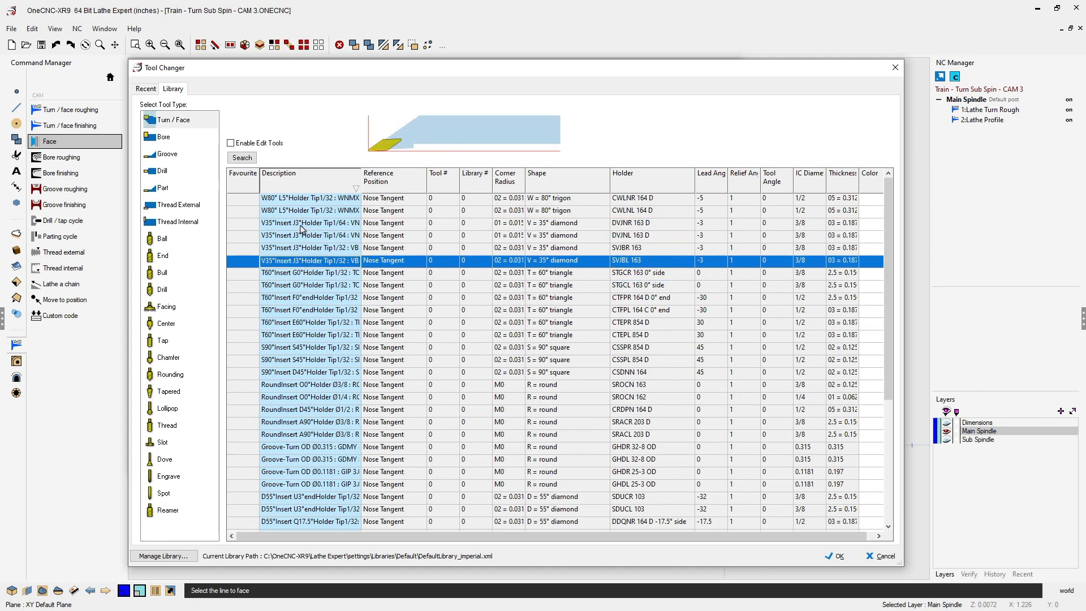
{"action": "left_click", "coordinate": [302, 225]}
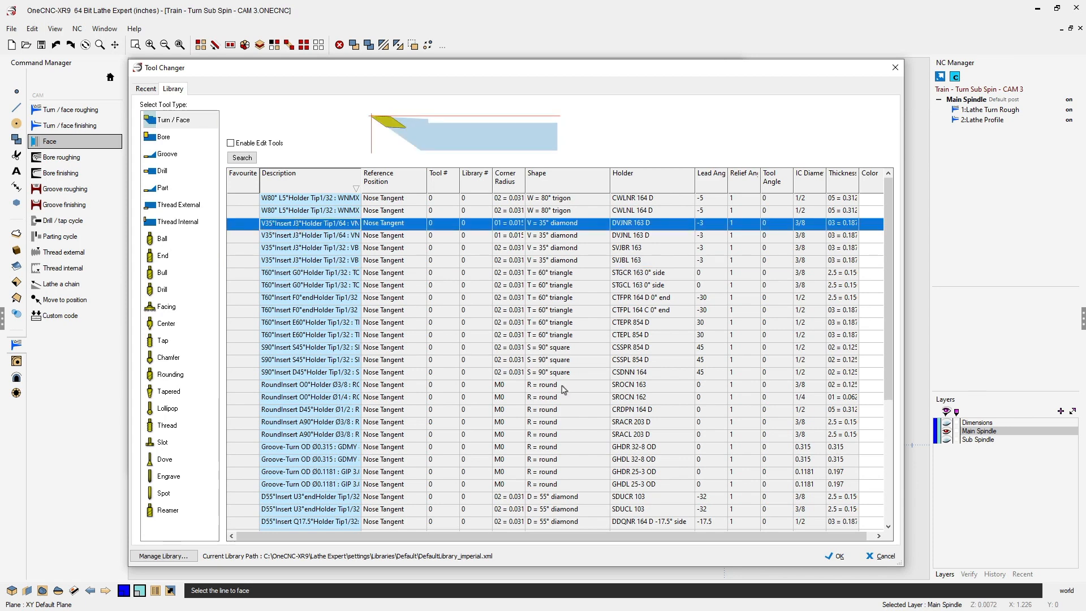
{"action": "left_click", "coordinate": [839, 557]}
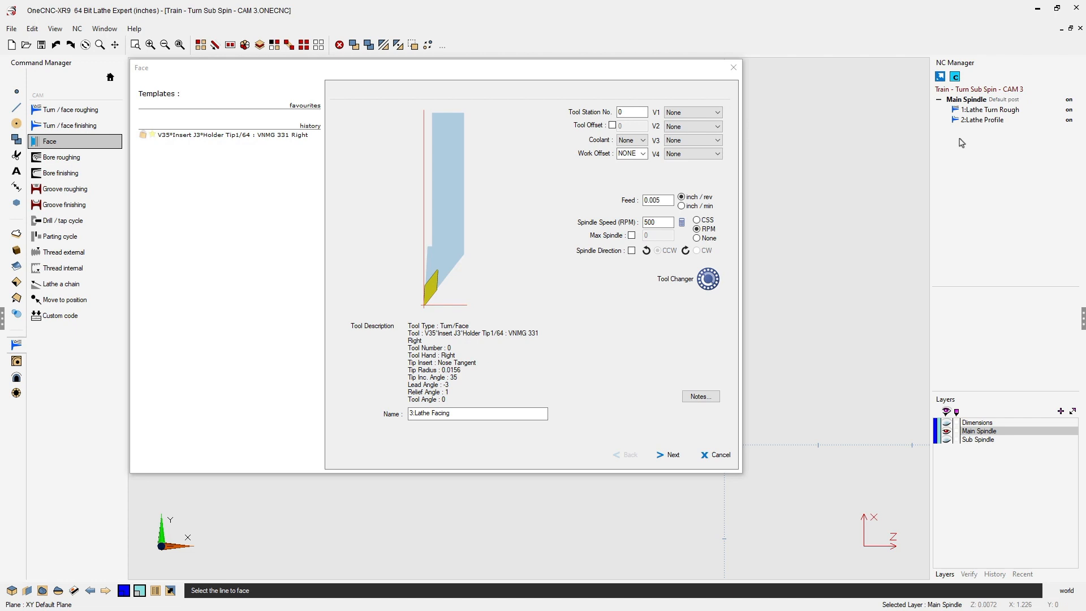
{"action": "left_click", "coordinate": [481, 412]}
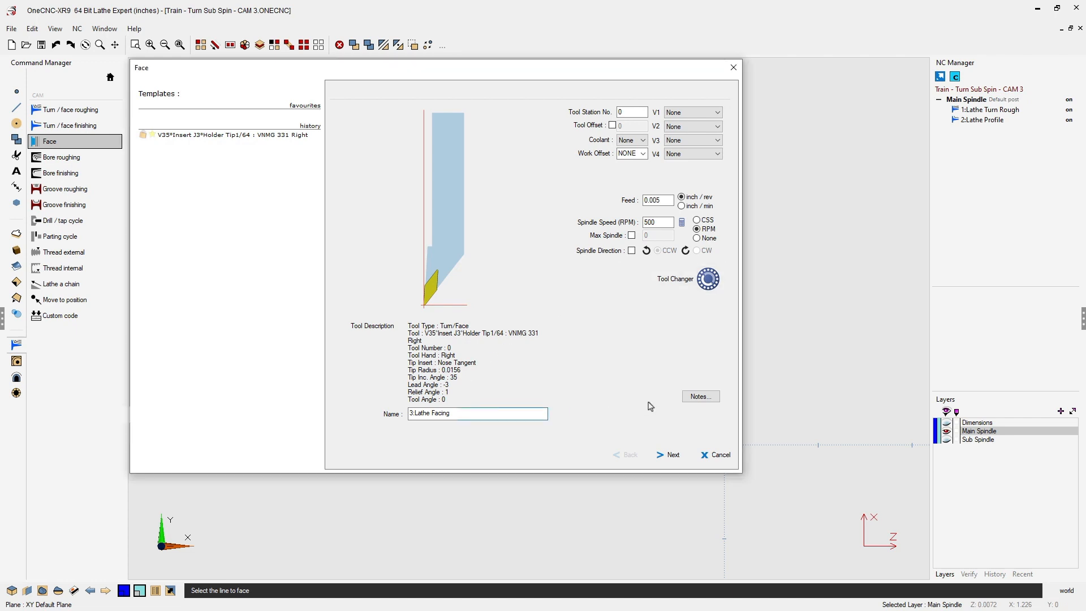
{"action": "left_click", "coordinate": [701, 396]}
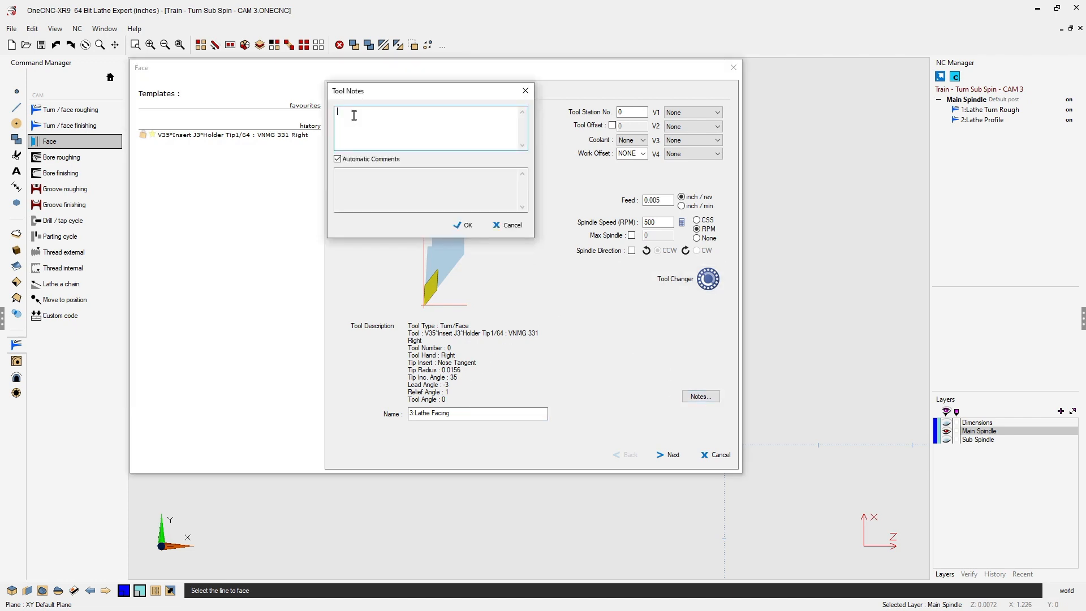
{"action": "type", "text": "Face Operation"}
{"action": "left_click", "coordinate": [337, 159]}
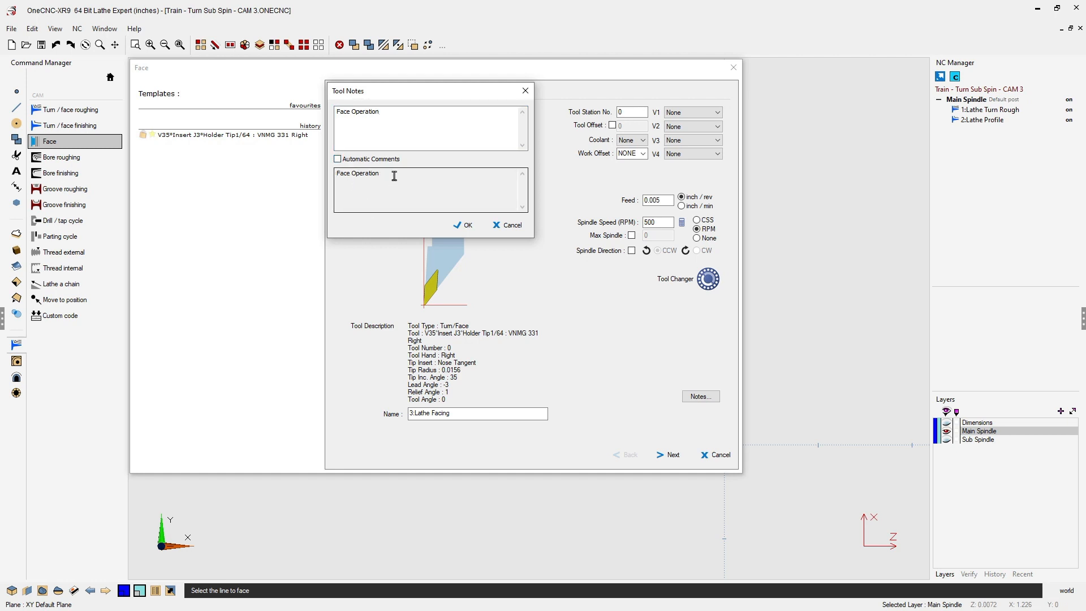
{"action": "left_click", "coordinate": [336, 176]}
{"action": "left_click", "coordinate": [512, 226]}
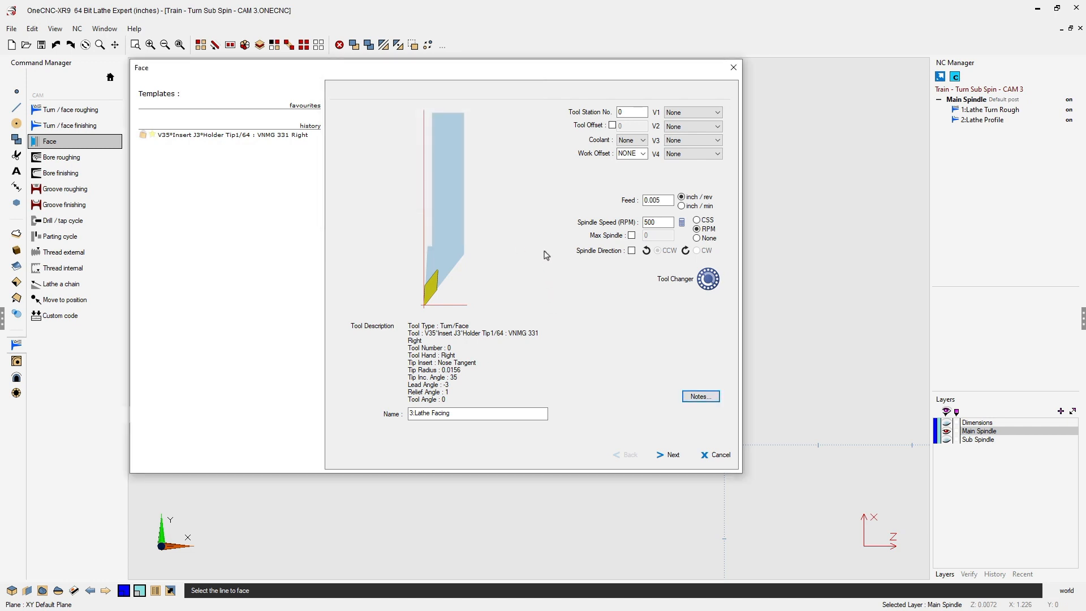
Step: Set the facing operation's tool station number to 3 and continue to the clearance settings
{"action": "left_click", "coordinate": [612, 114]}
{"action": "type", "text": "3"}
{"action": "left_click", "coordinate": [673, 455]}
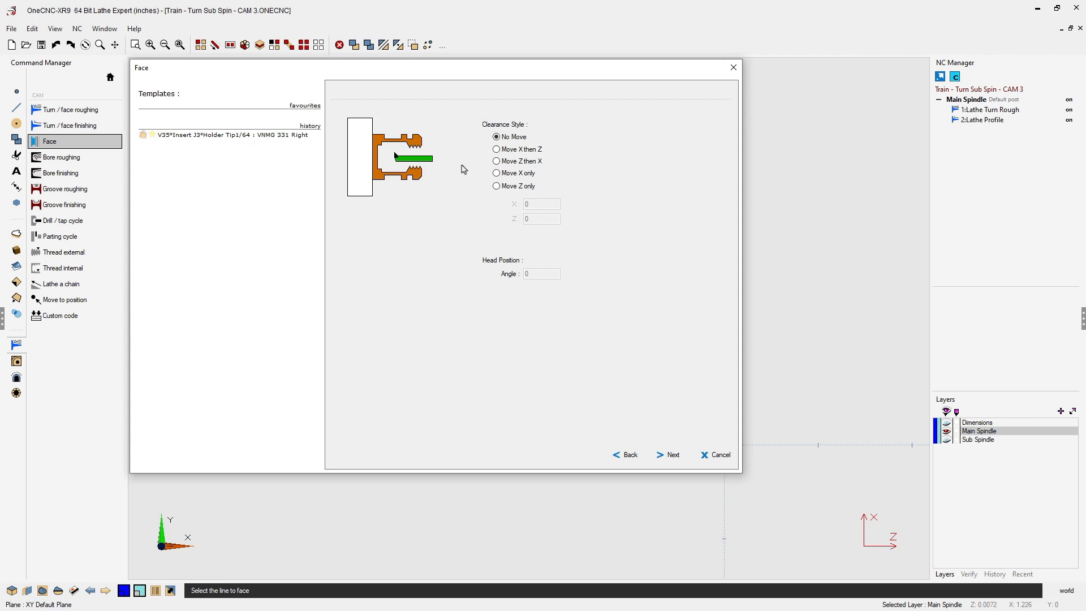
Step: Try the Move X then Z, Move Z then X, Move X only and Move Z only clearance styles and return to No Move
{"action": "left_click", "coordinate": [496, 149]}
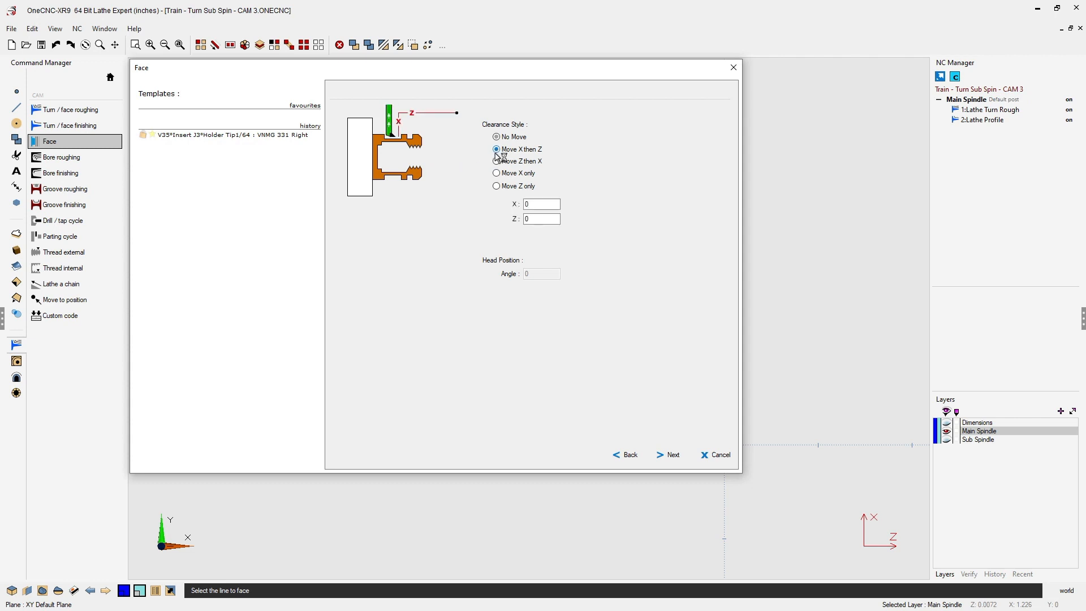
{"action": "left_click", "coordinate": [497, 161]}
{"action": "left_click", "coordinate": [497, 173]}
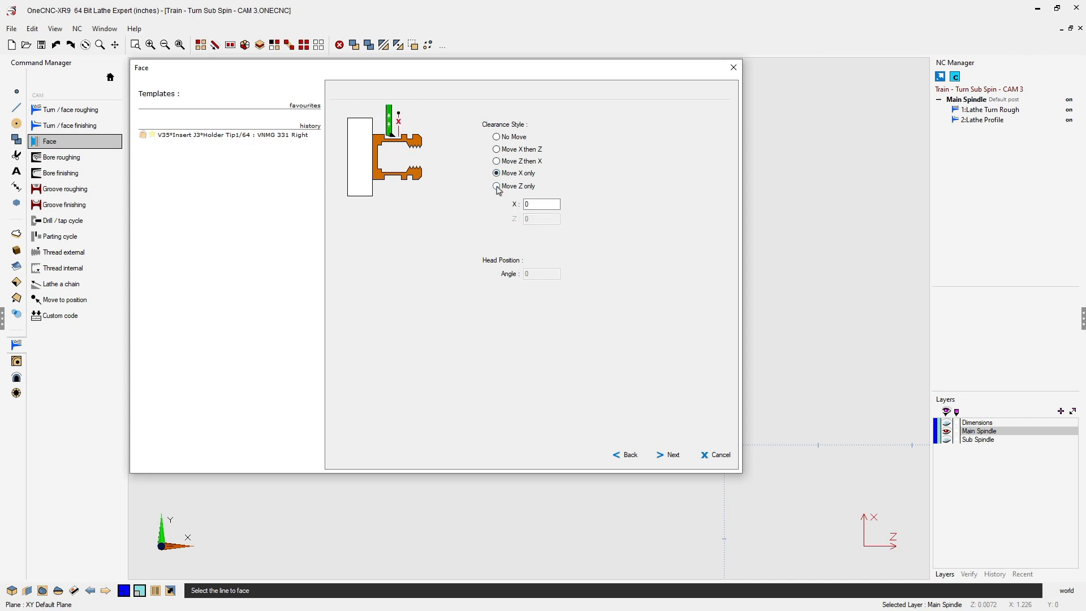
{"action": "left_click", "coordinate": [497, 187]}
{"action": "left_click", "coordinate": [496, 137]}
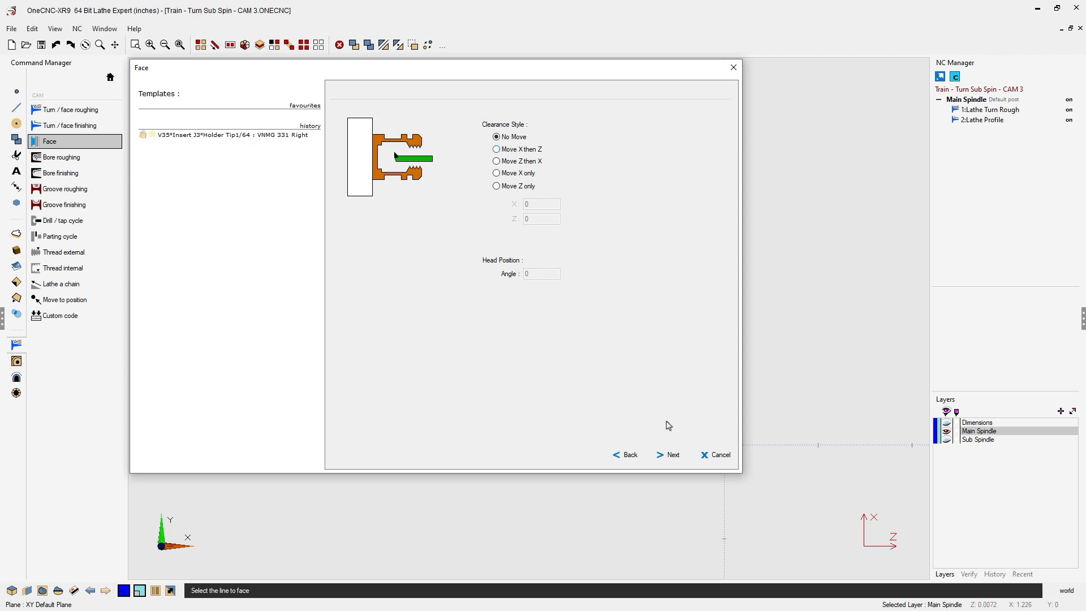
Step: Create the facing toolpath with X clearance 0.2, entry amount 0.5, overcut amount 0.5, retract amount 0.2, and no roughing stepover or finish pass
{"action": "left_click", "coordinate": [673, 456]}
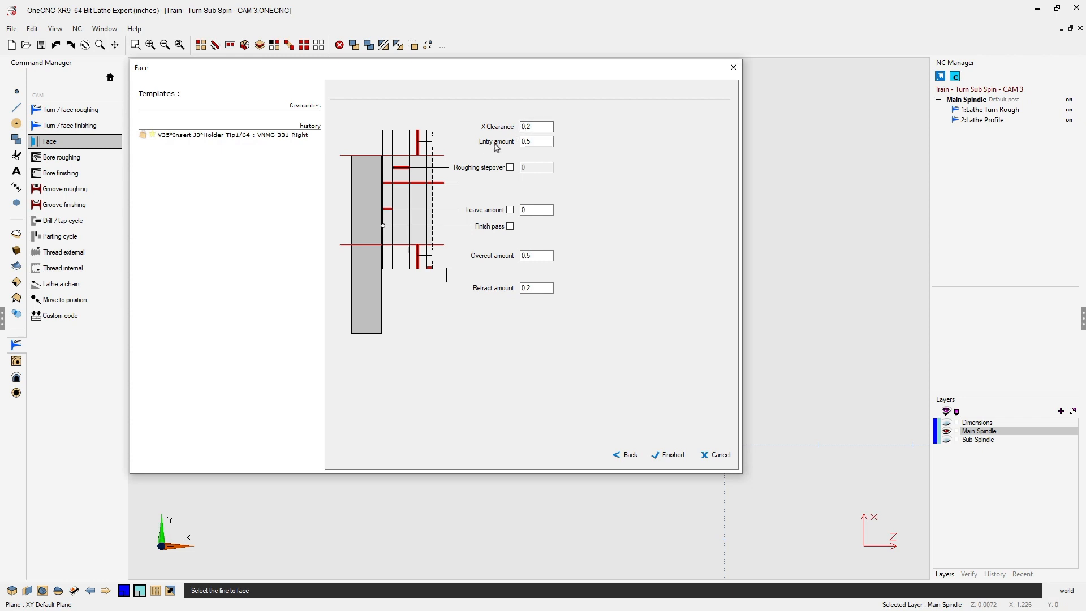
{"action": "left_click", "coordinate": [523, 141]}
{"action": "left_click_drag", "start_coordinate": [495, 78], "coordinate": [438, 385]}
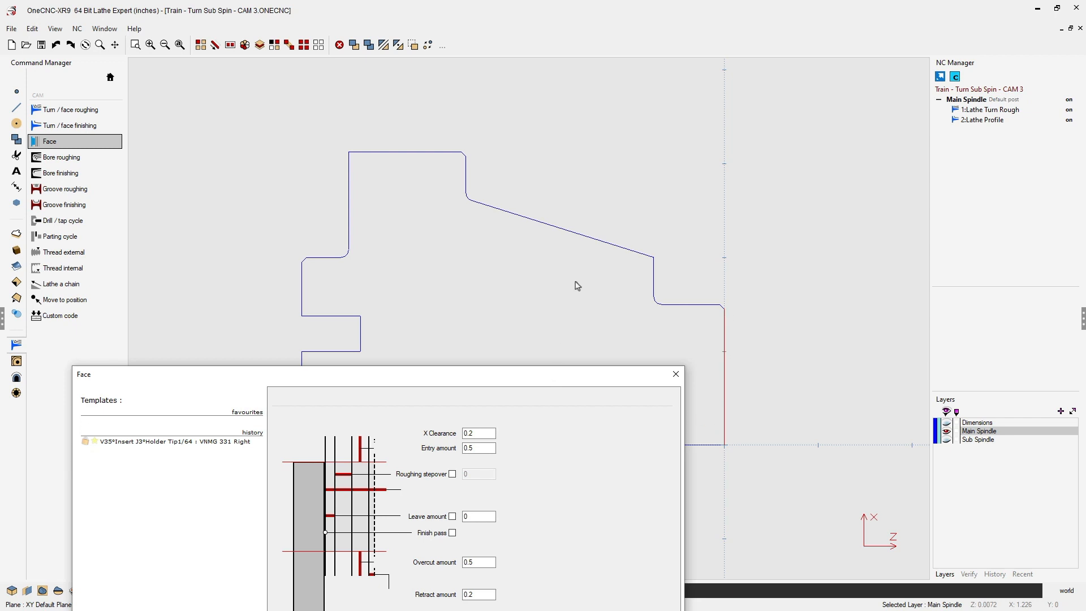
{"action": "left_click_drag", "start_coordinate": [563, 377], "coordinate": [620, 69]}
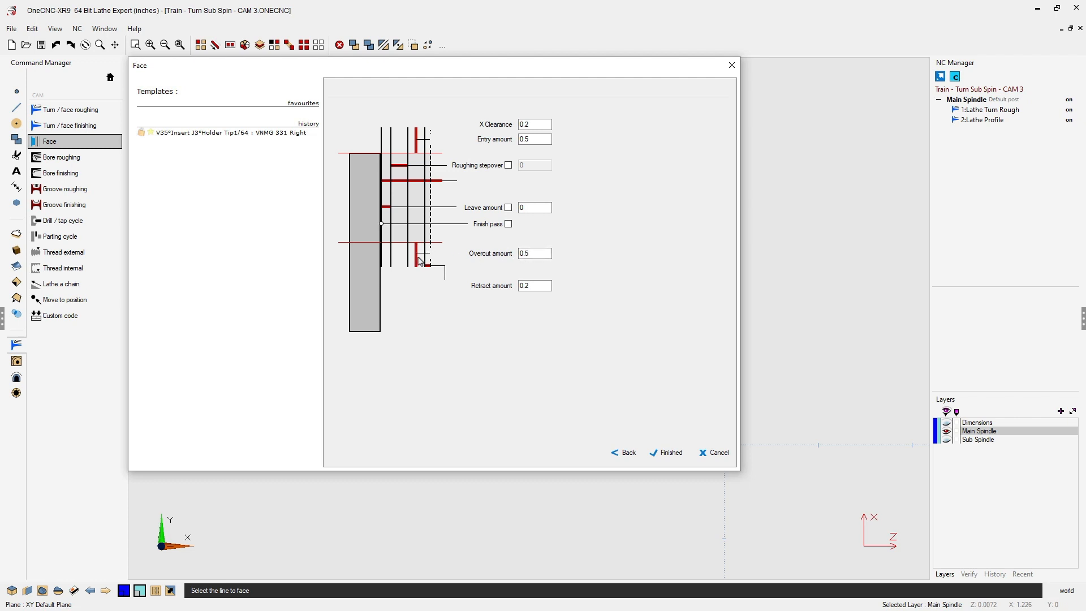
{"action": "left_click_drag", "start_coordinate": [522, 74], "coordinate": [457, 81]}
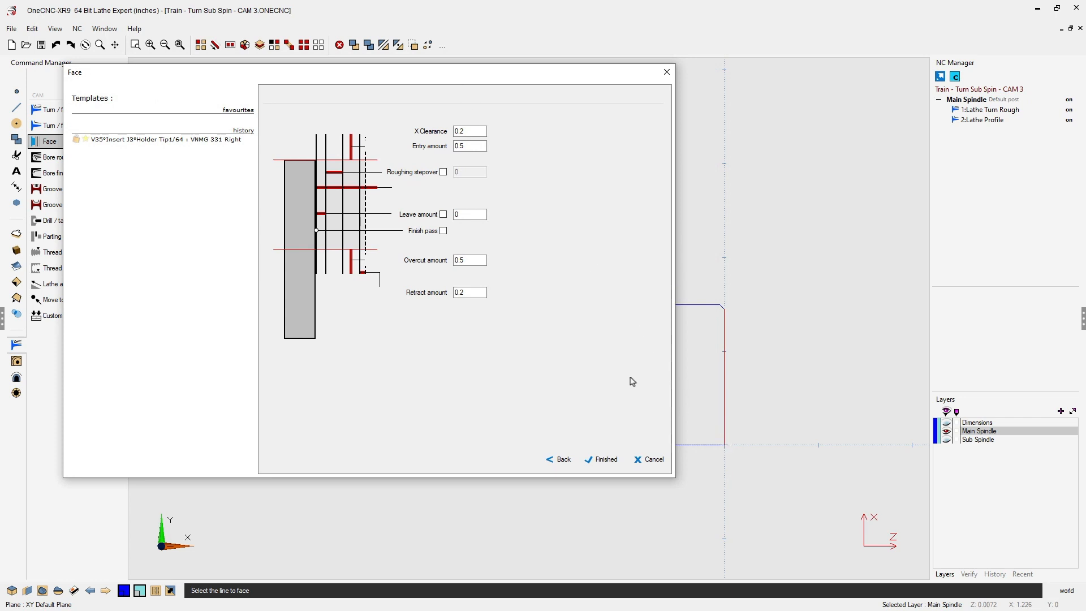
{"action": "left_click", "coordinate": [471, 260]}
{"action": "left_click_drag", "start_coordinate": [512, 86], "coordinate": [579, 82]}
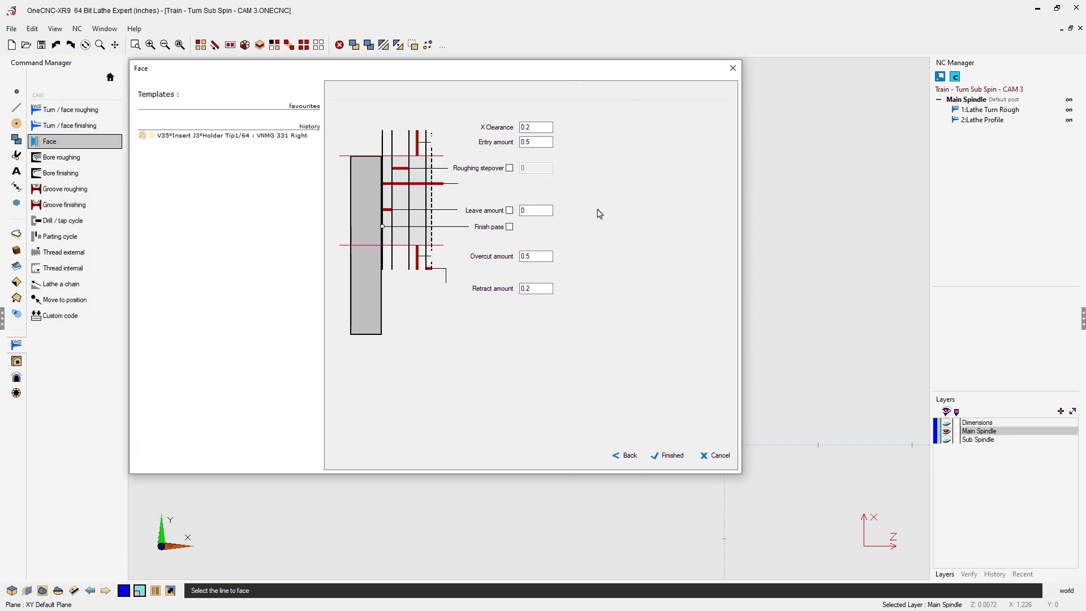
{"action": "left_click", "coordinate": [671, 456]}
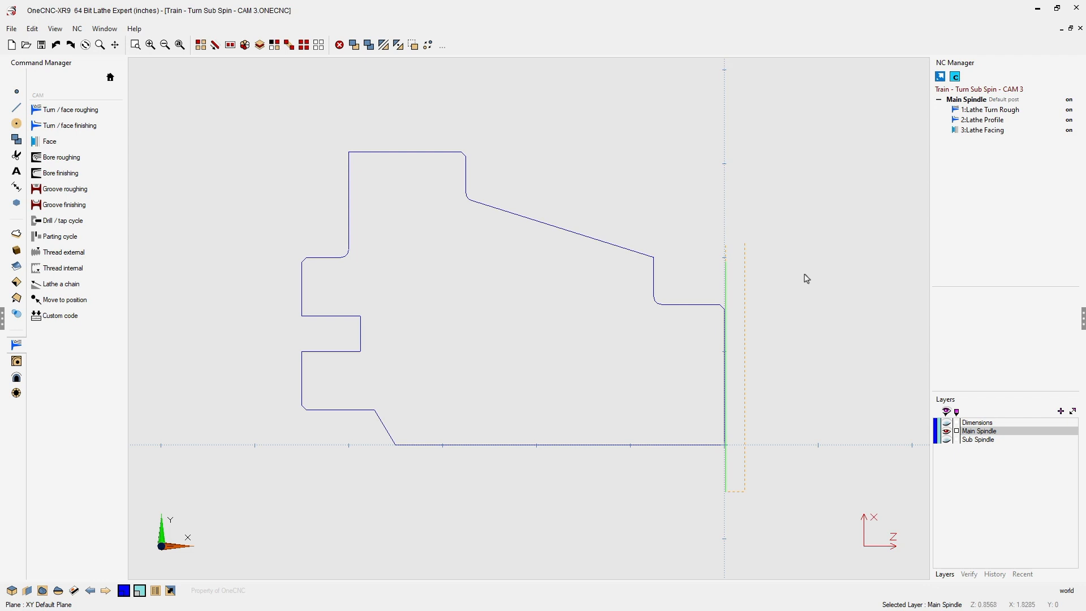
Step: Preview the toolpath of the Lathe Facing operation
{"action": "right_click", "coordinate": [983, 131]}
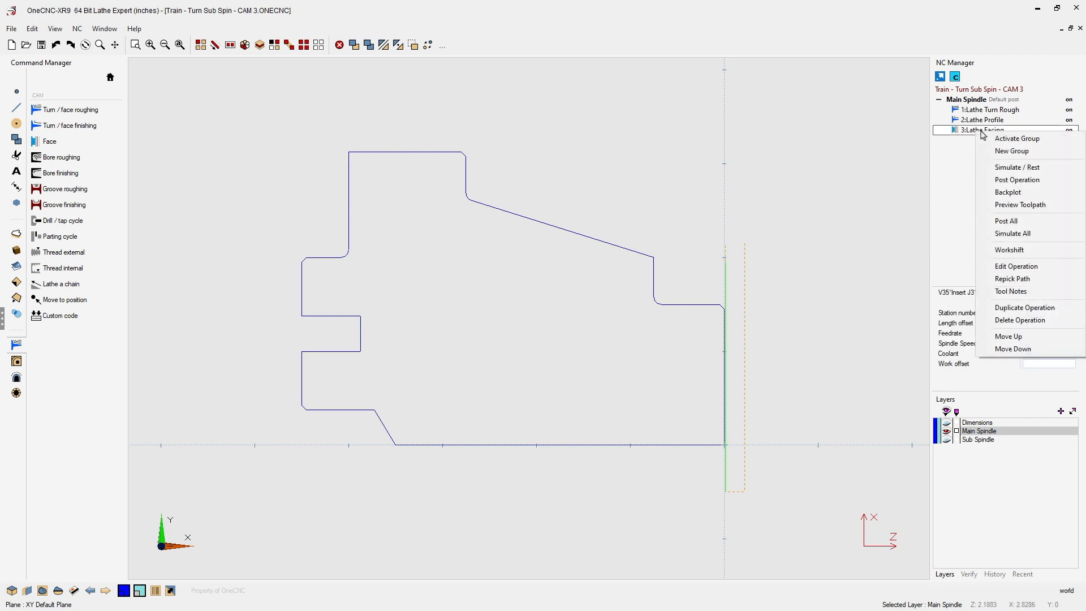
{"action": "left_click", "coordinate": [1020, 204]}
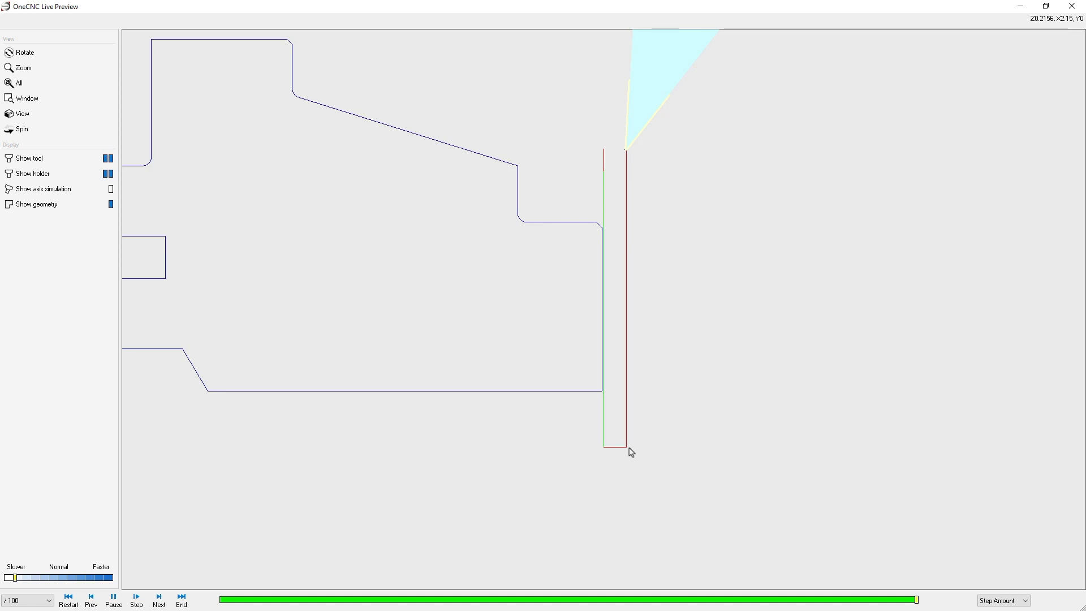
Step: Edit the Lathe Facing operation's cut settings to an X clearance of 0.05 and an entry amount of 0.1
{"action": "left_click", "coordinate": [1072, 7]}
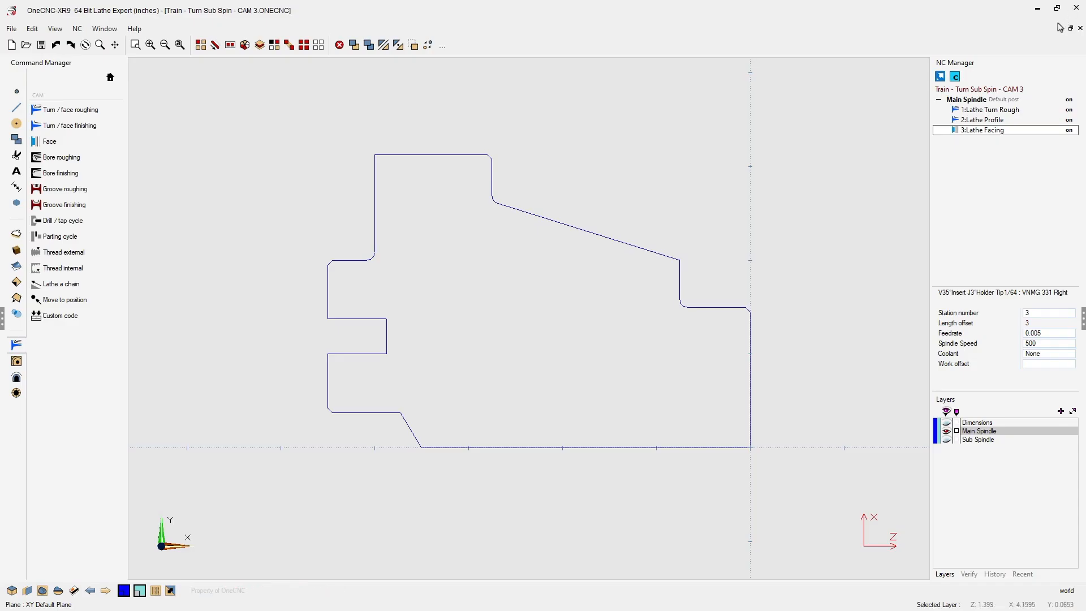
{"action": "right_click", "coordinate": [996, 137]}
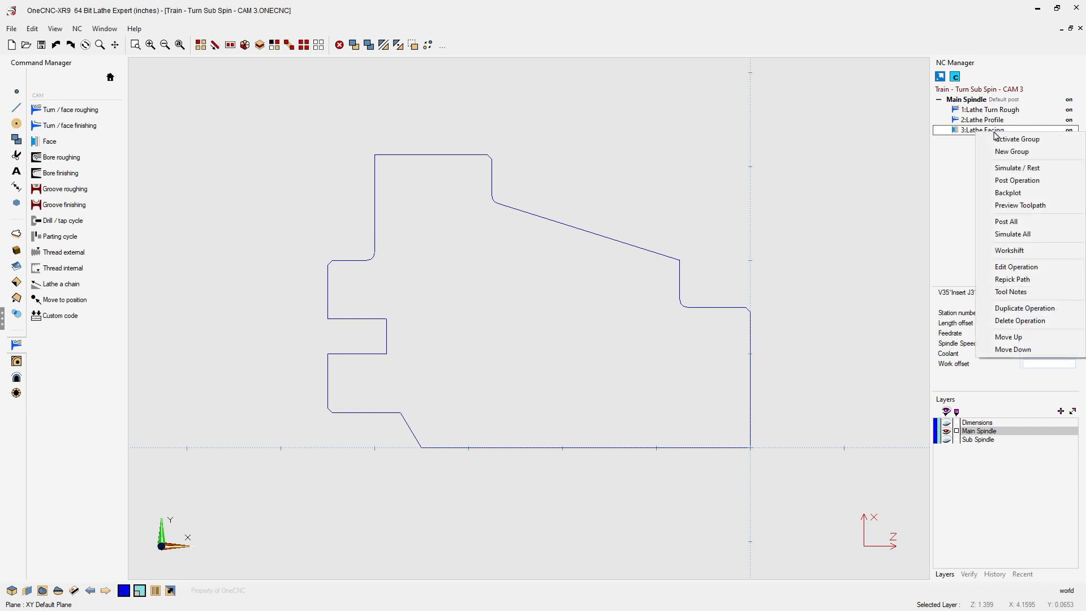
{"action": "left_click", "coordinate": [1017, 267]}
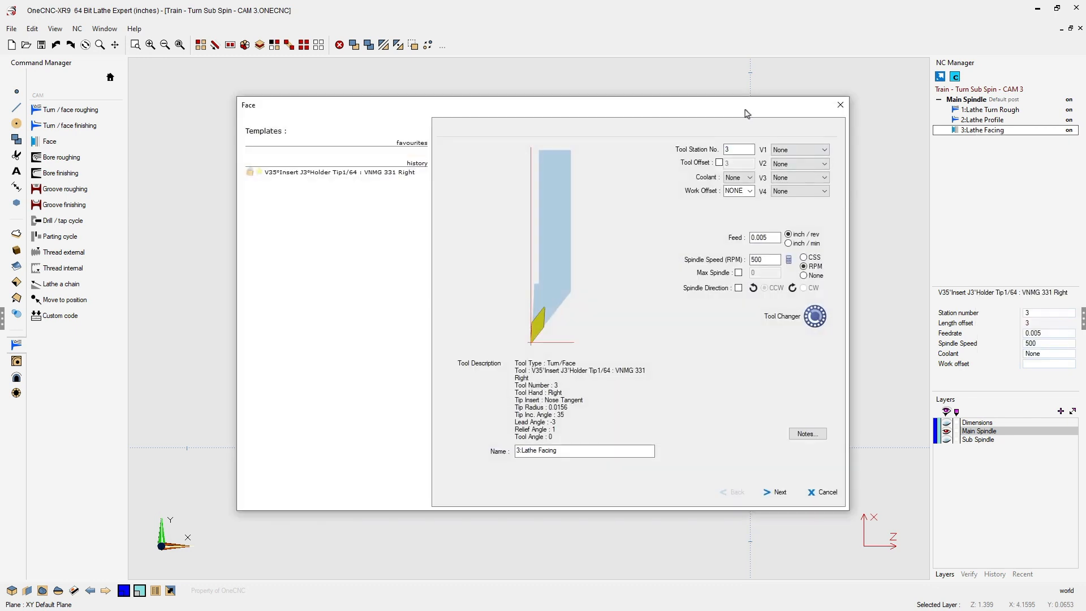
{"action": "left_click_drag", "start_coordinate": [746, 111], "coordinate": [635, 74]}
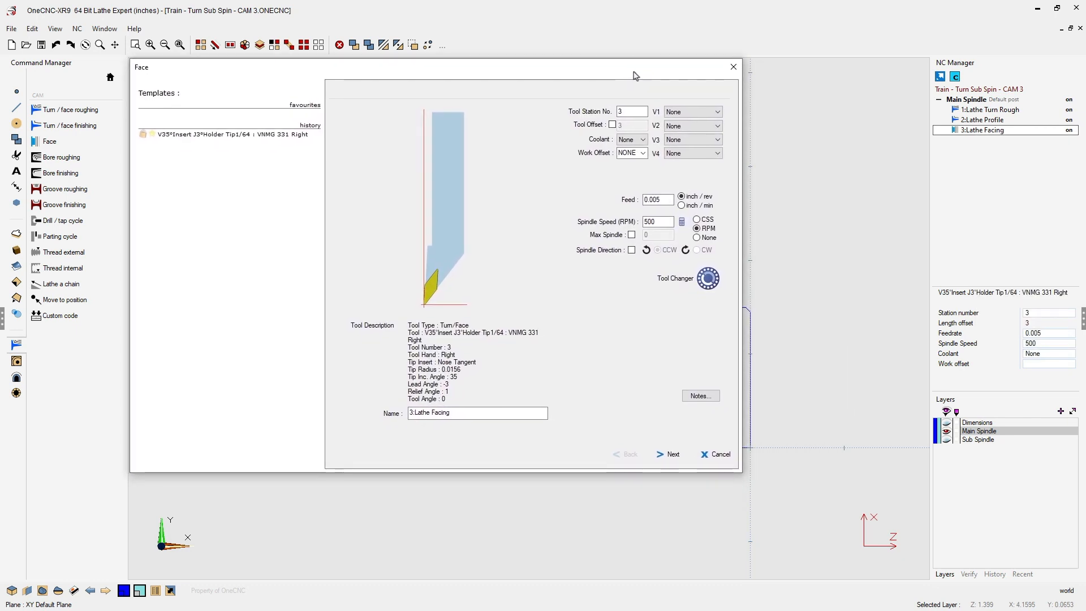
{"action": "left_click", "coordinate": [672, 455]}
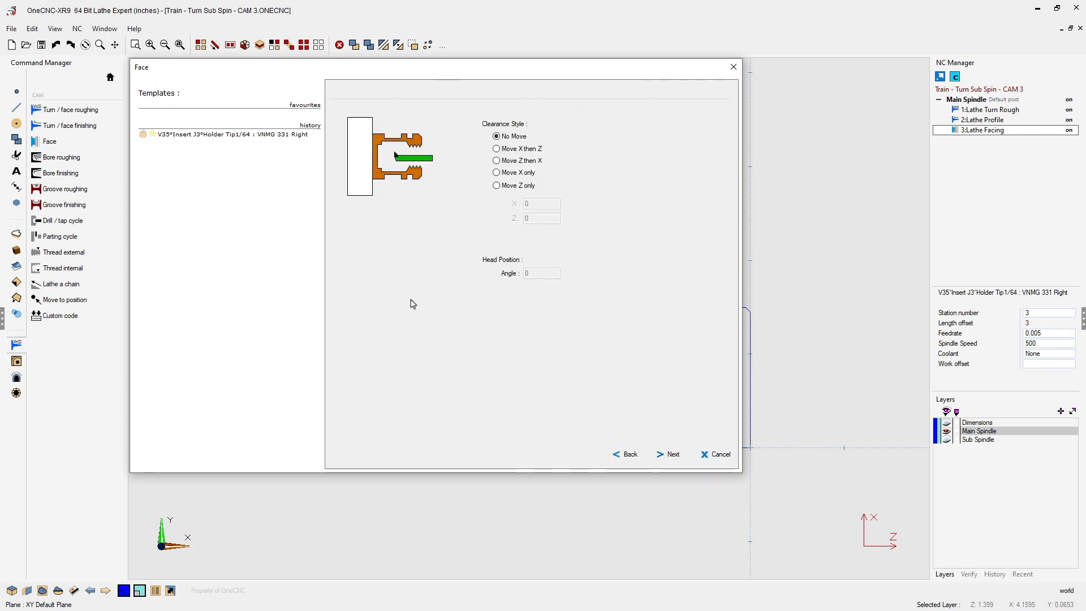
{"action": "left_click", "coordinate": [672, 456]}
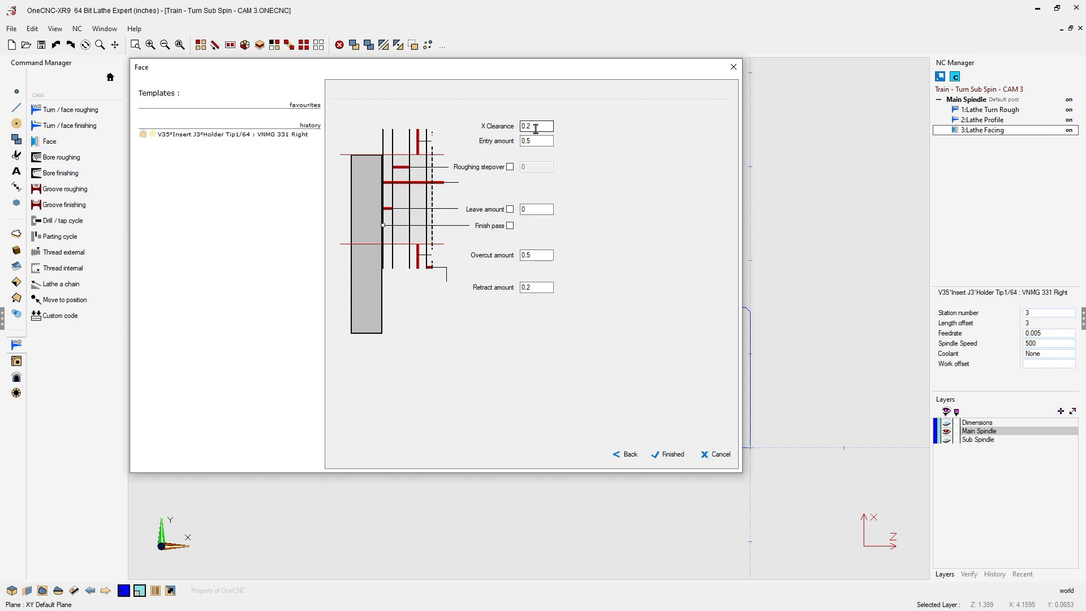
{"action": "double_click", "coordinate": [536, 128]}
{"action": "double_click", "coordinate": [536, 141]}
{"action": "type", "text": ".1"}
Step: Set the facing overcut amount to 0.1 and the retract amount to 0.05, and regenerate the toolpath
{"action": "double_click", "coordinate": [536, 255]}
{"action": "double_click", "coordinate": [526, 255]}
{"action": "left_click_drag", "start_coordinate": [533, 288], "coordinate": [521, 288]}
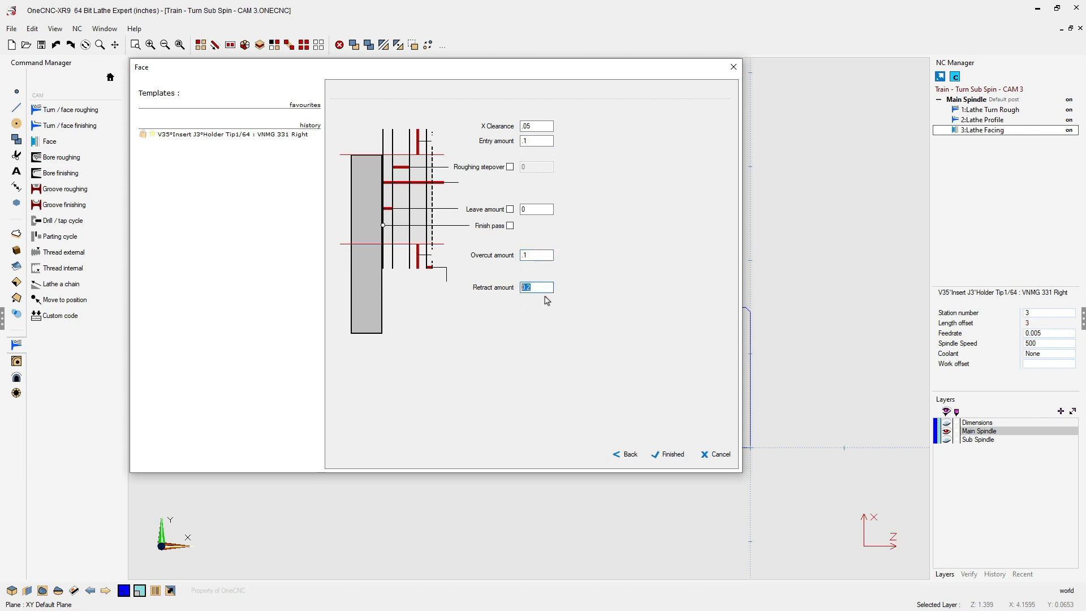
{"action": "type", "text": ".05"}
{"action": "left_click", "coordinate": [675, 457]}
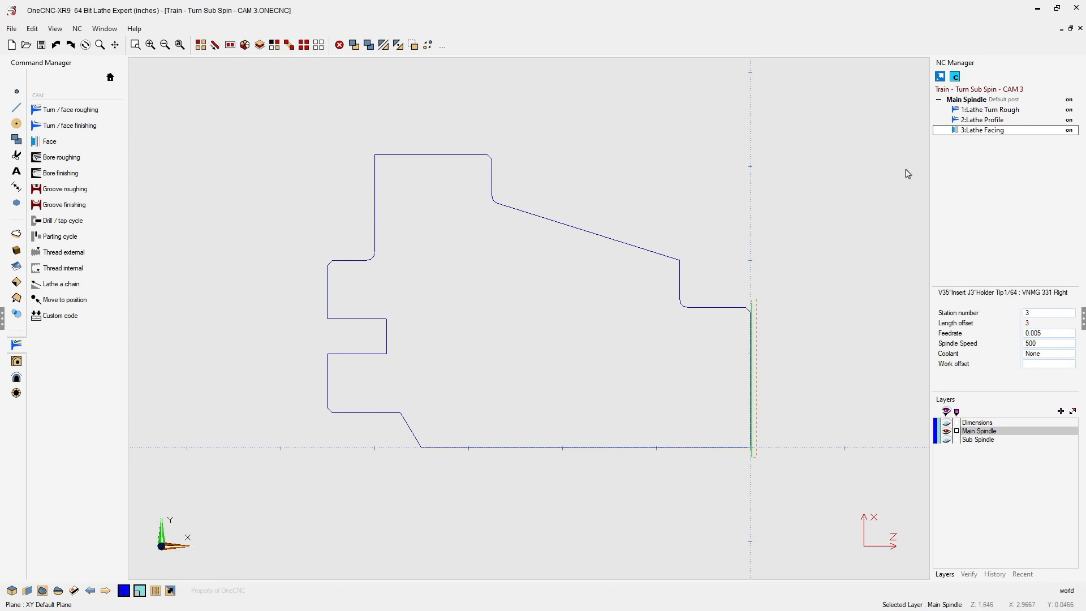
Step: Preview the Lathe Facing toolpath with the reduced clearance, entry, overcut and retract amounts, and close the preview
{"action": "right_click", "coordinate": [992, 132]}
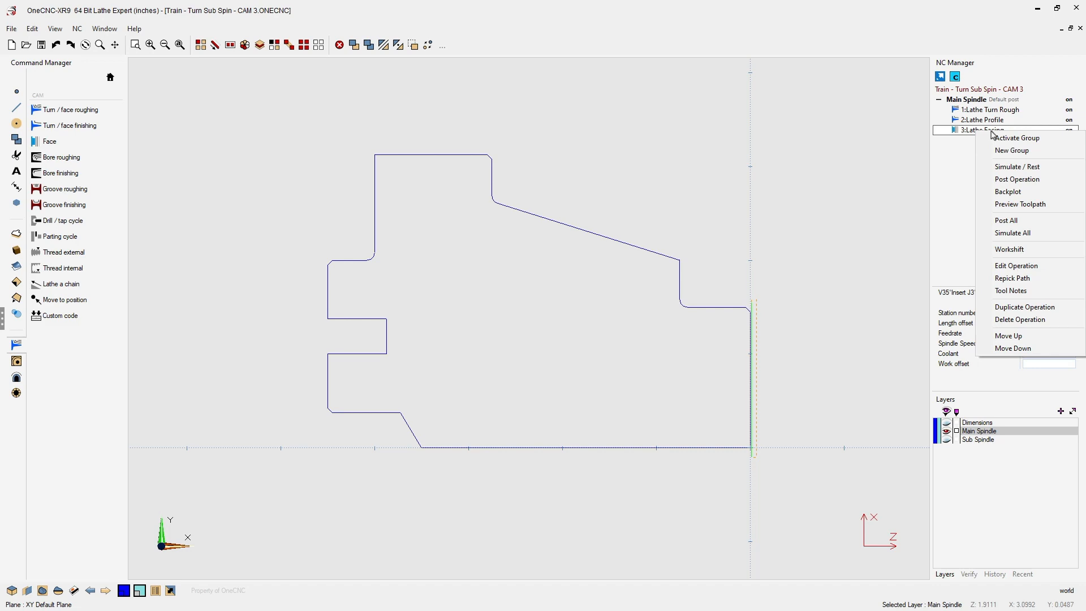
{"action": "left_click", "coordinate": [1018, 206]}
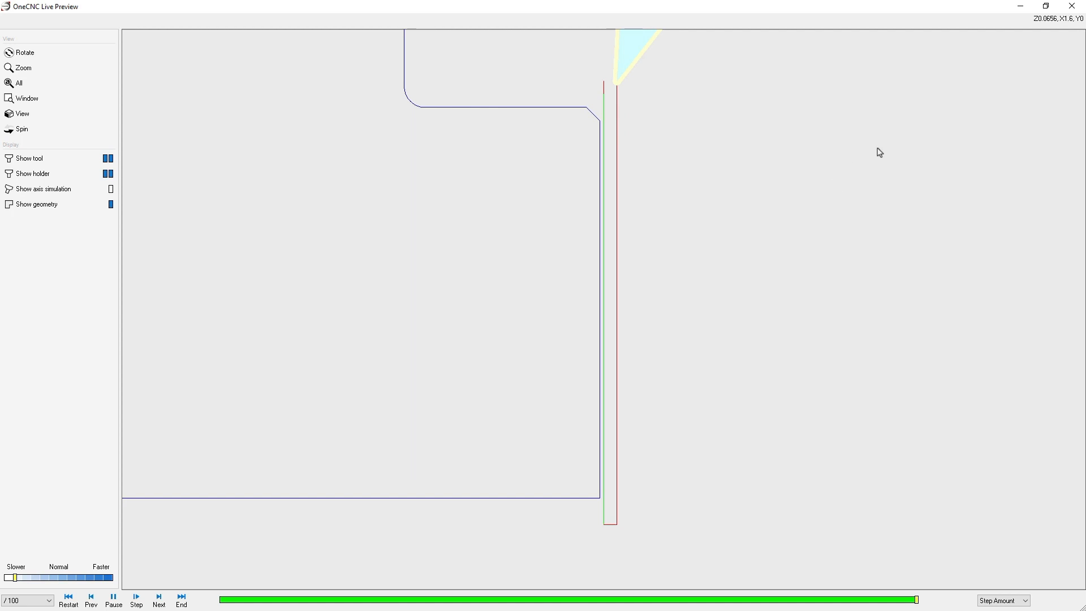
{"action": "left_click", "coordinate": [1072, 6]}
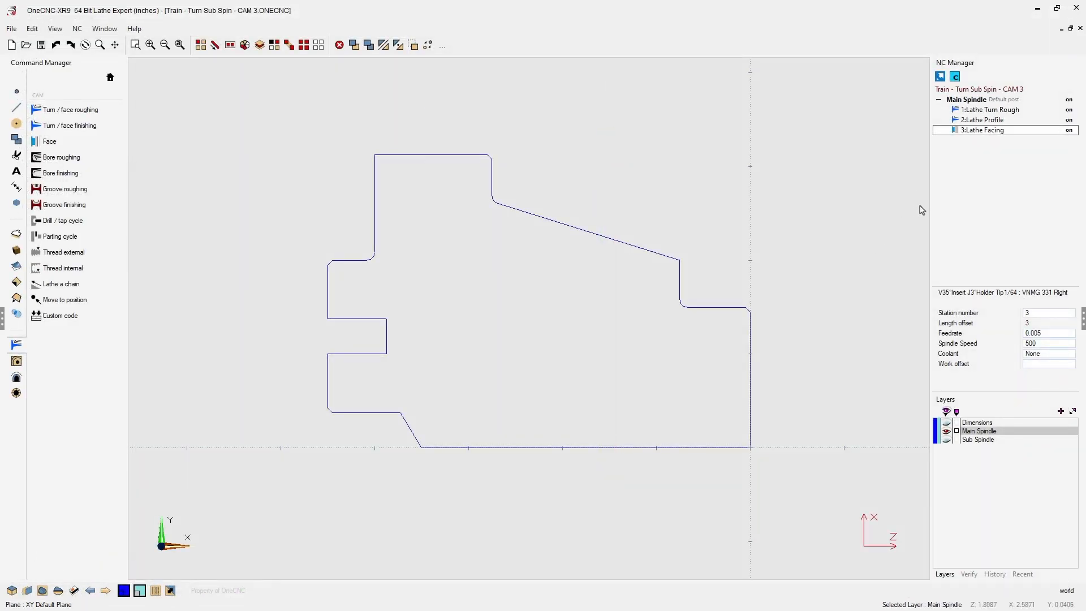
Step: Try facing in multiple passes by enabling a roughing stepover of 0.1 with 0.4 to remove, and regenerate the toolpath
{"action": "right_click", "coordinate": [977, 131]}
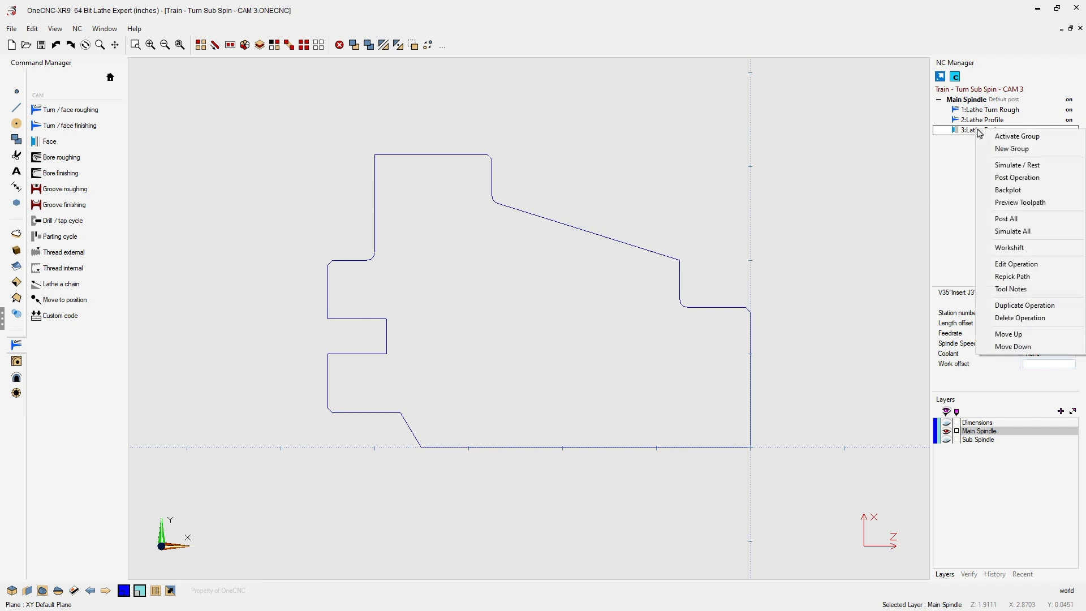
{"action": "left_click", "coordinate": [1014, 264]}
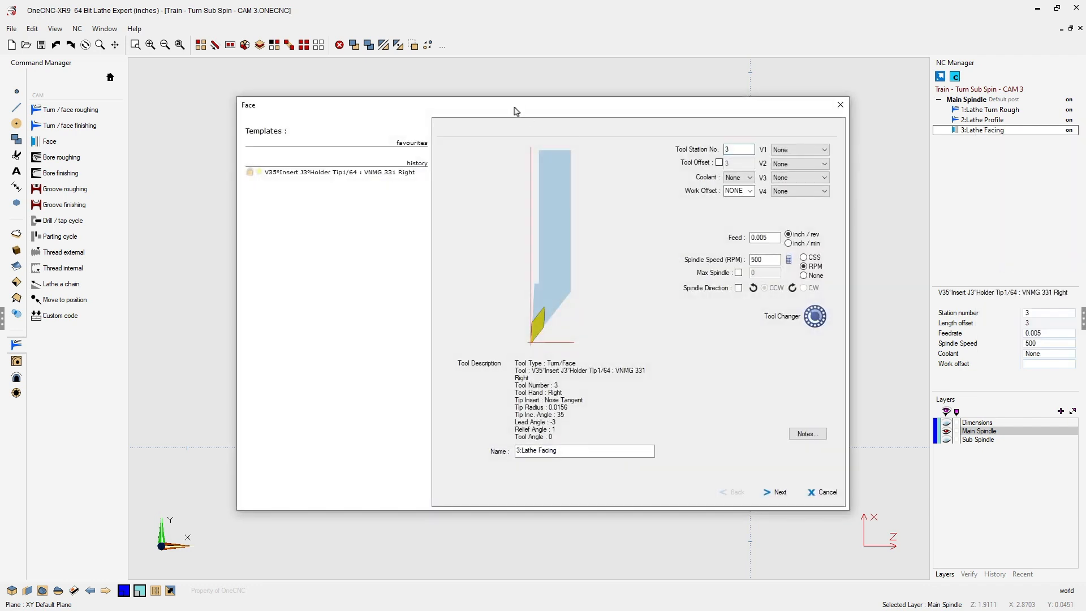
{"action": "left_click_drag", "start_coordinate": [513, 108], "coordinate": [405, 71]}
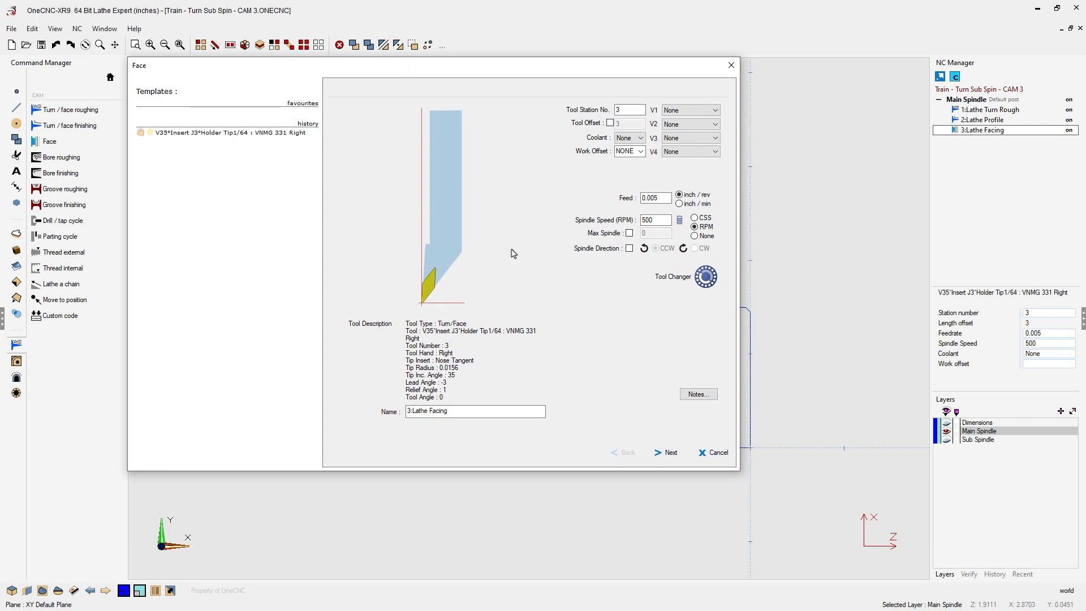
{"action": "left_click", "coordinate": [671, 453]}
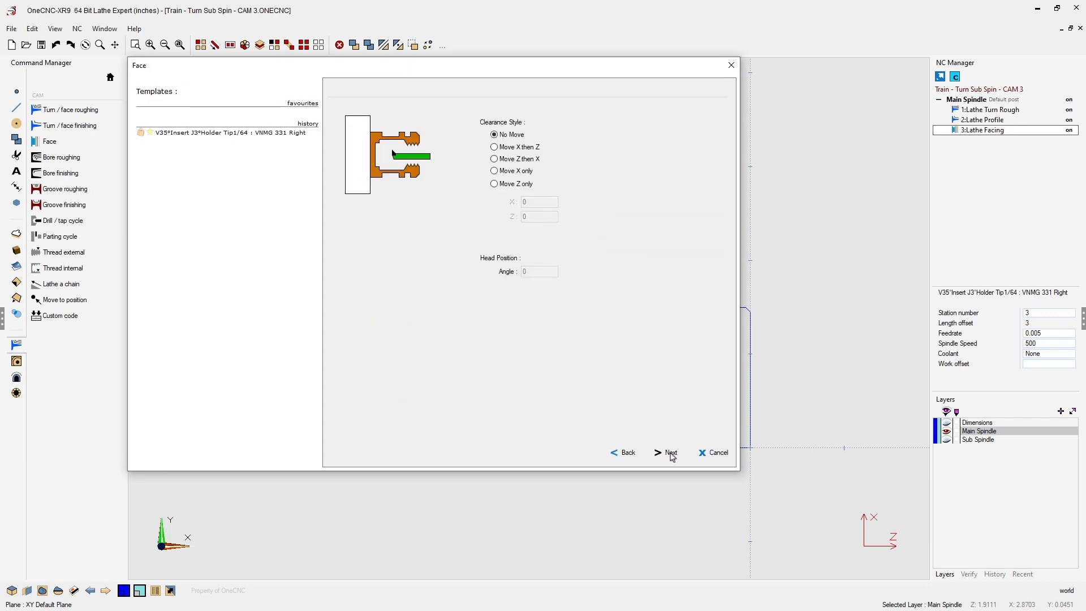
{"action": "left_click", "coordinate": [671, 454]}
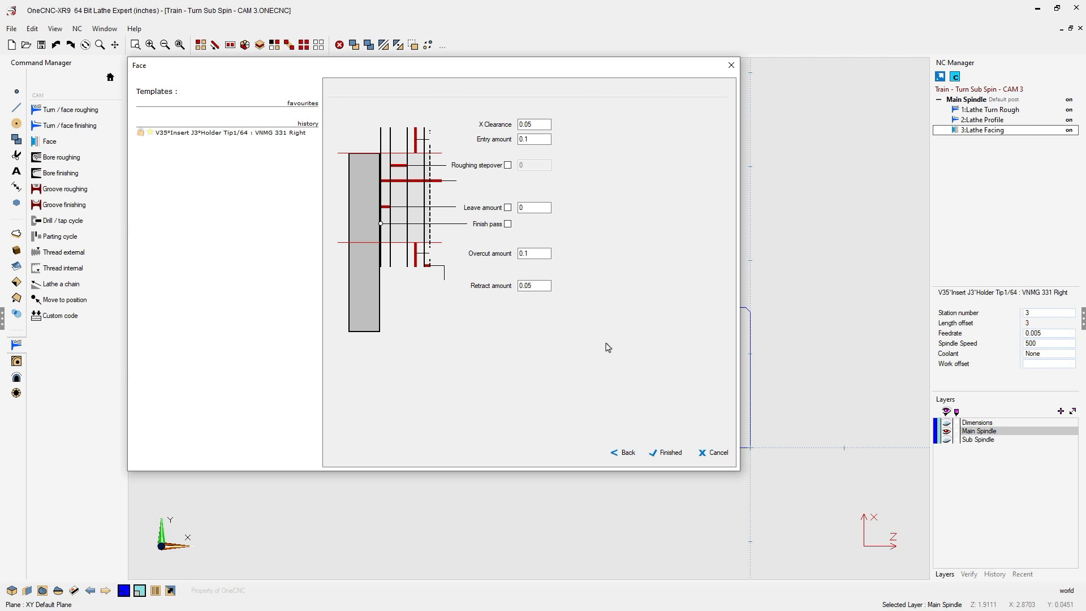
{"action": "left_click", "coordinate": [508, 167]}
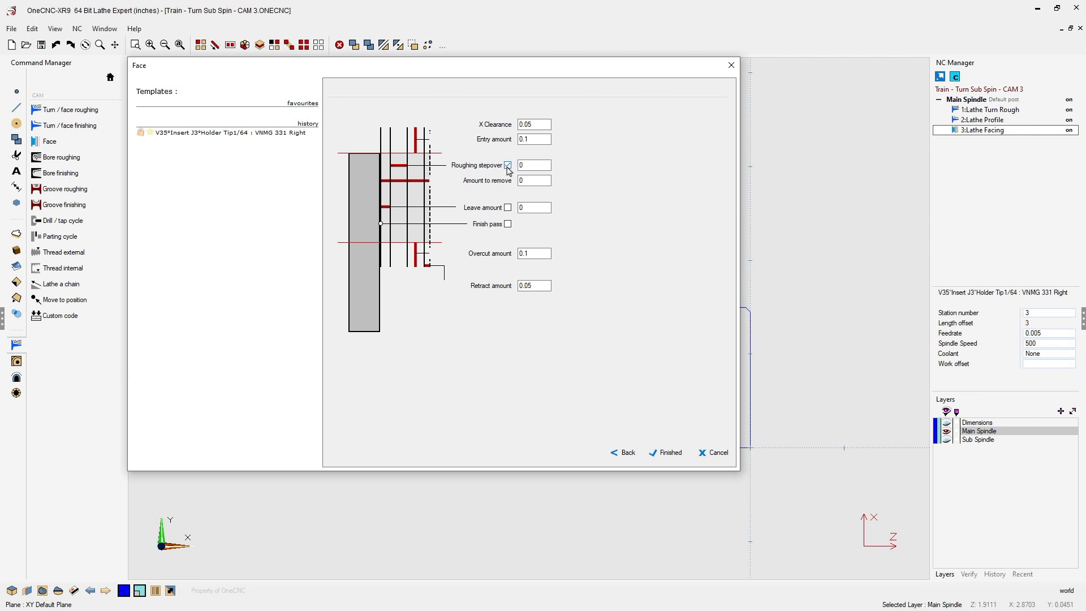
{"action": "double_click", "coordinate": [537, 168]}
{"action": "left_click", "coordinate": [535, 182]}
{"action": "left_click_drag", "start_coordinate": [529, 181], "coordinate": [516, 183]}
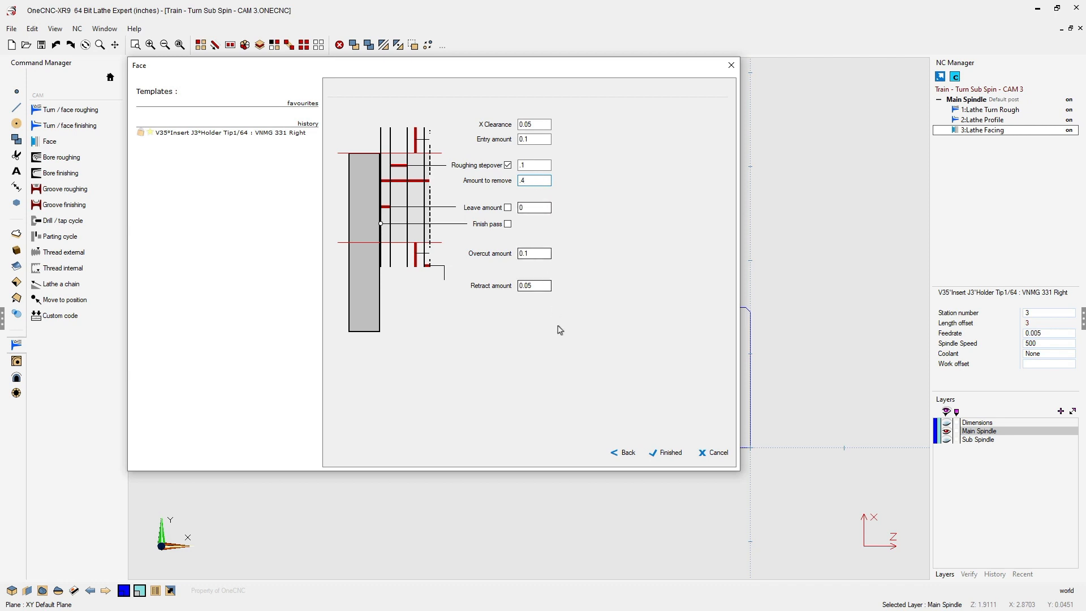
{"action": "left_click", "coordinate": [670, 453]}
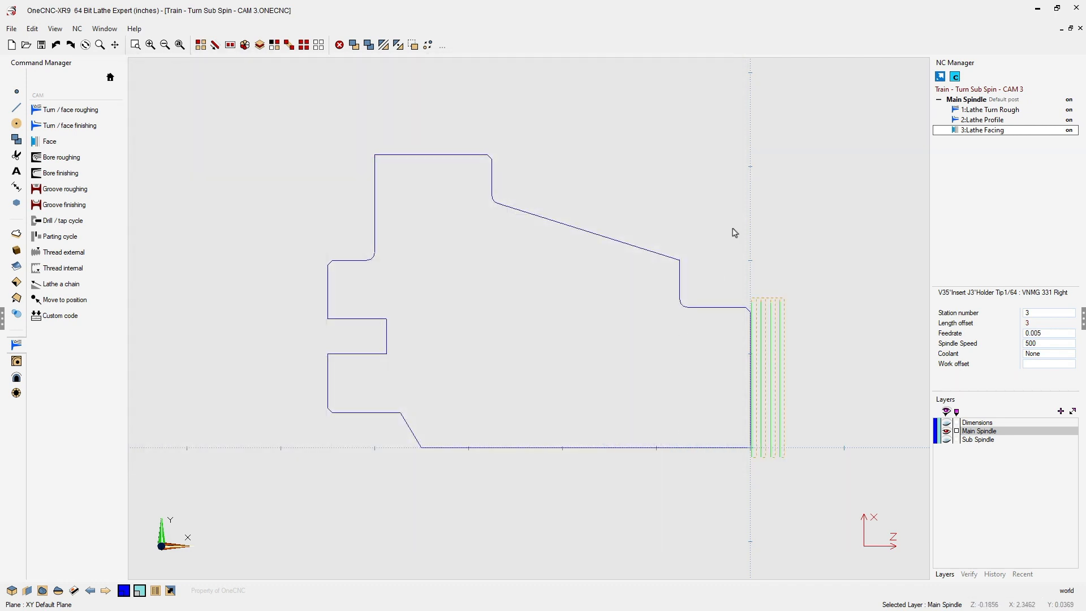
Step: Preview the multi-pass facing toolpath at the faster /20 playback speed and close the preview
{"action": "right_click", "coordinate": [989, 134]}
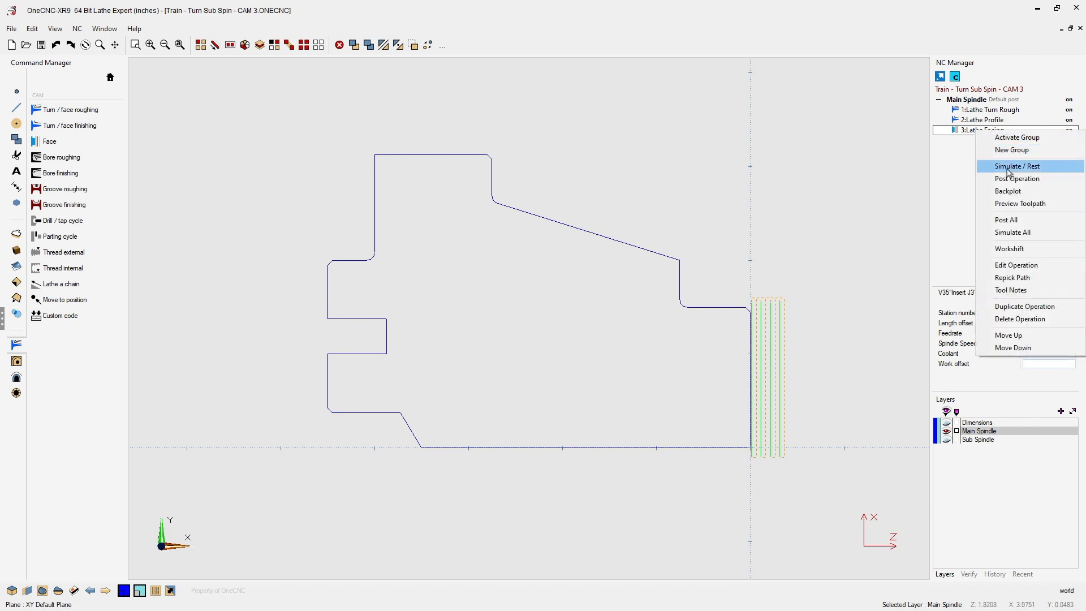
{"action": "left_click", "coordinate": [1020, 204]}
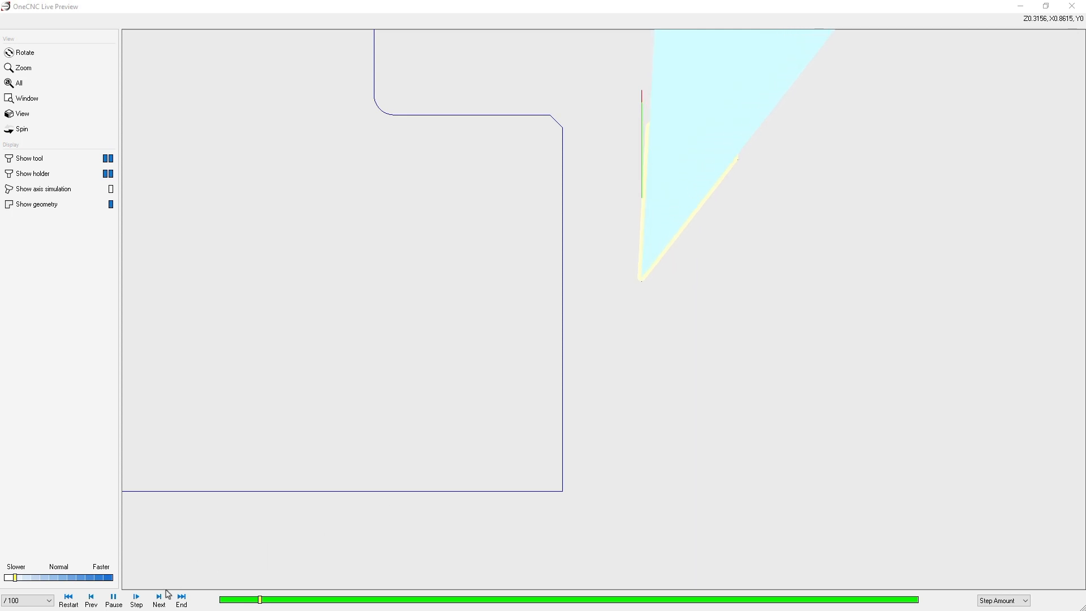
{"action": "left_click", "coordinate": [32, 578]}
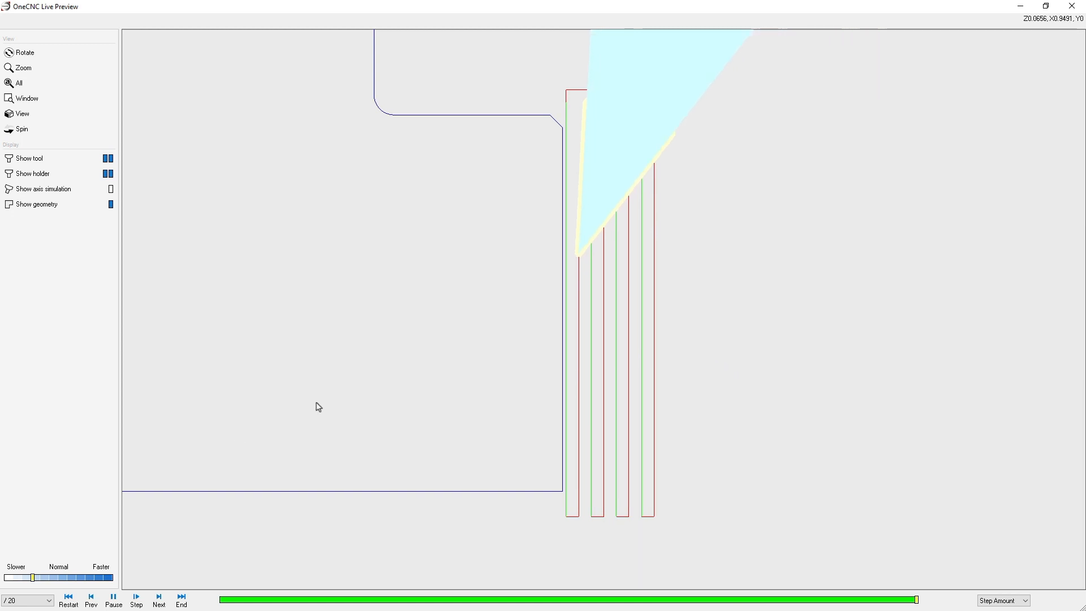
{"action": "left_click", "coordinate": [1072, 6]}
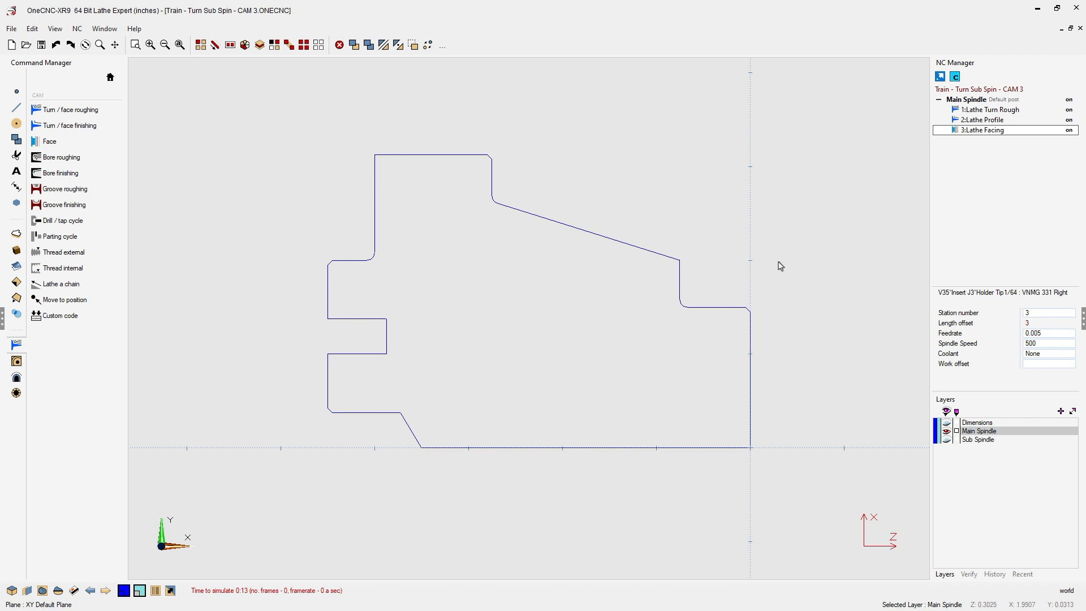
Step: Edit the Lathe Facing operation to disable roughing stepover, enable a leave amount of 0.01 with a finish pass, and regenerate the toolpath
{"action": "right_click", "coordinate": [985, 137]}
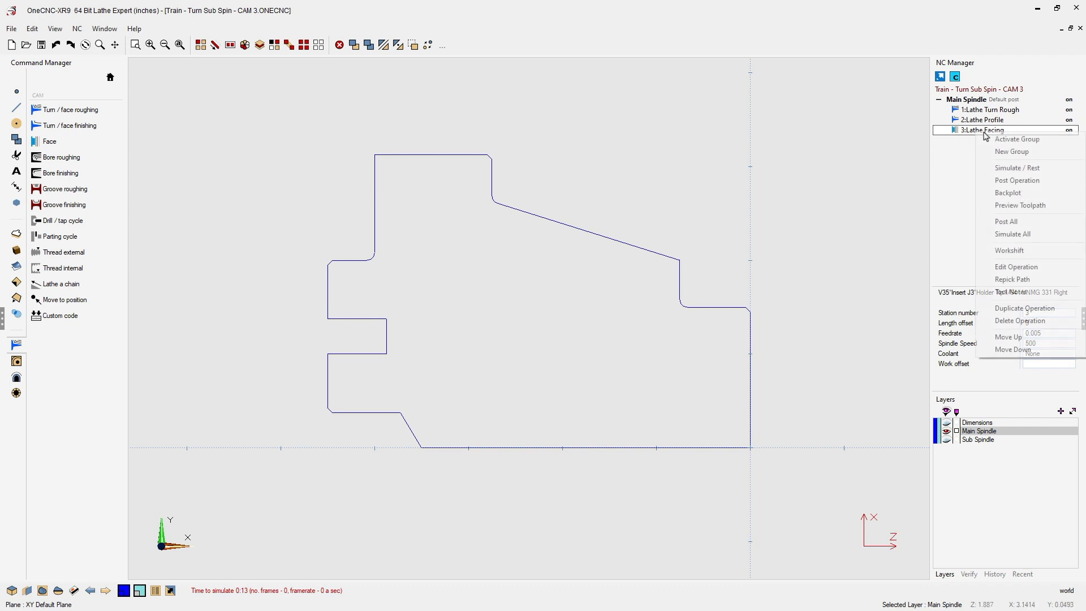
{"action": "left_click", "coordinate": [1028, 268]}
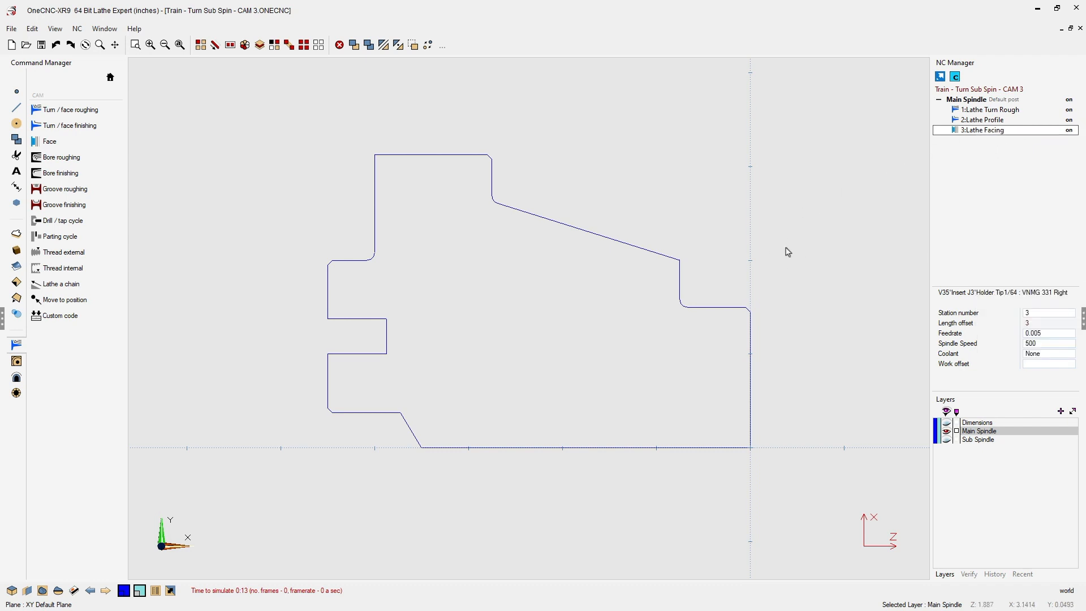
{"action": "left_click_drag", "start_coordinate": [649, 116], "coordinate": [542, 77]}
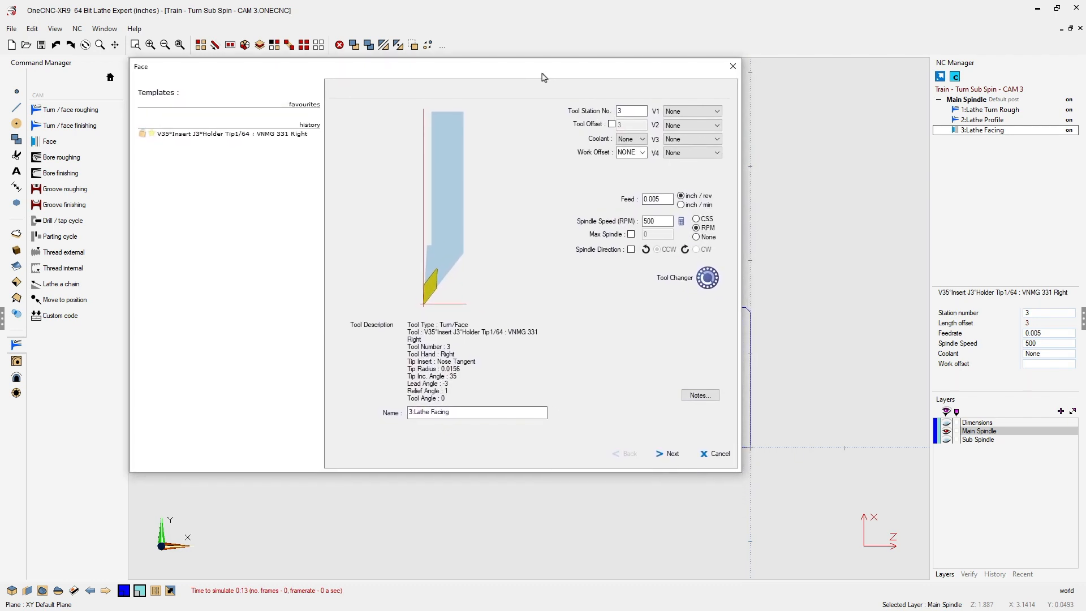
{"action": "left_click", "coordinate": [672, 455]}
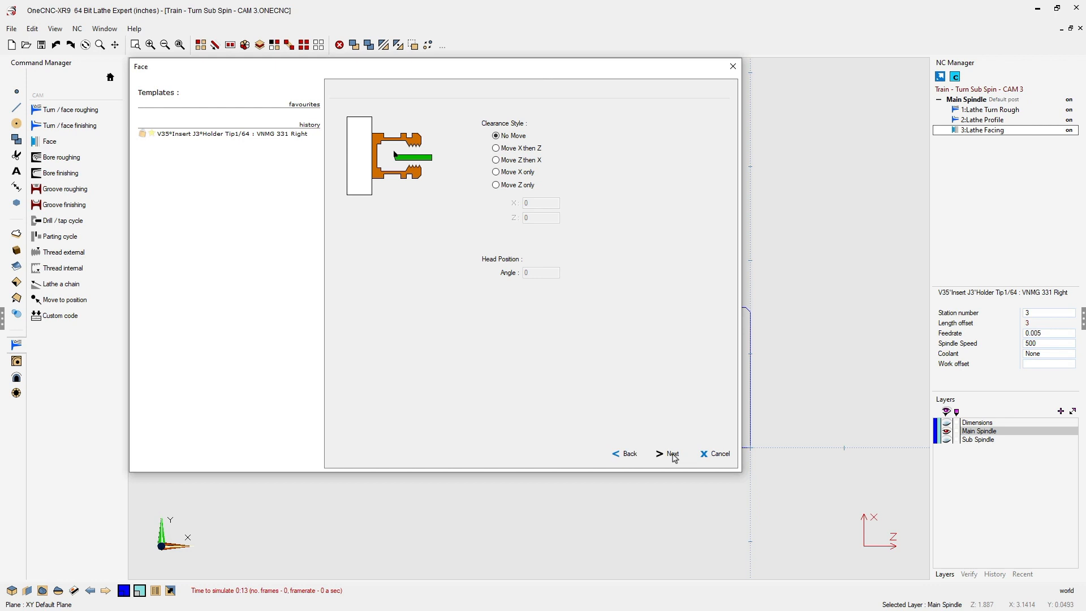
{"action": "left_click", "coordinate": [672, 455]}
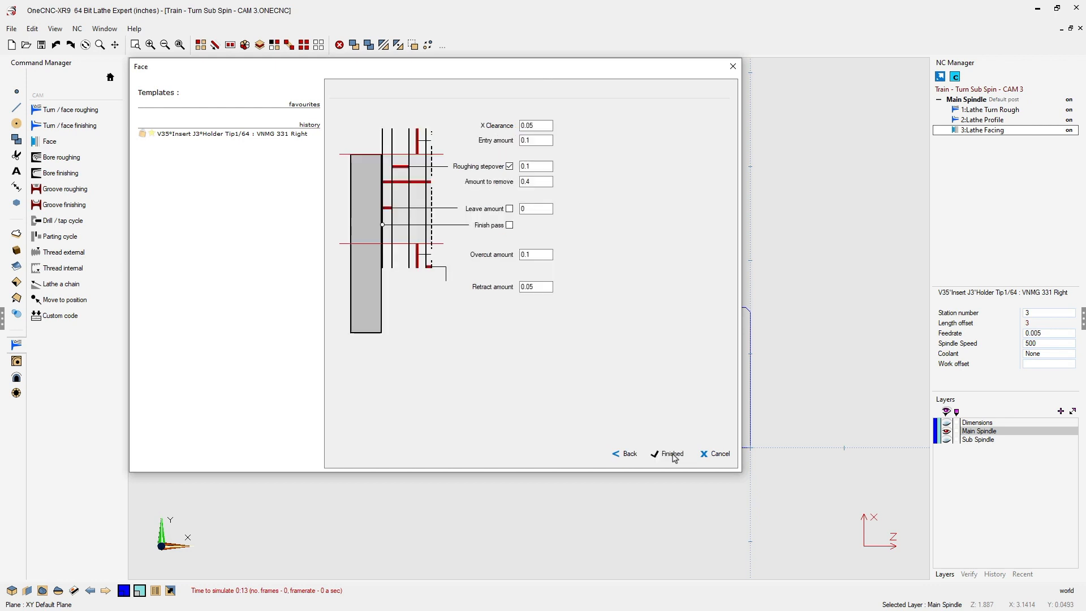
{"action": "left_click", "coordinate": [510, 166]}
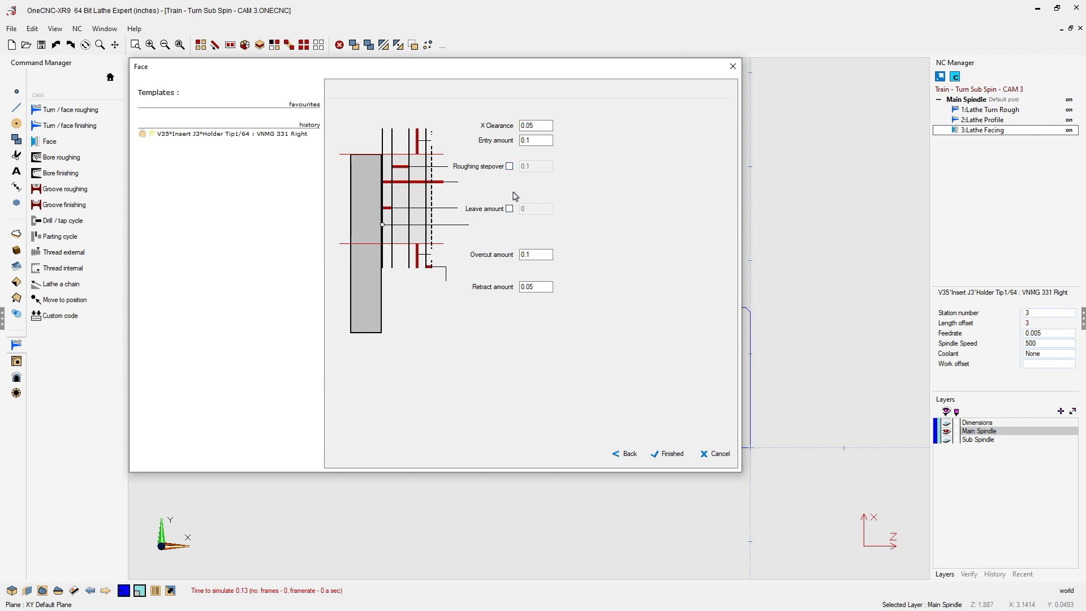
{"action": "left_click", "coordinate": [510, 209]}
{"action": "double_click", "coordinate": [536, 208]}
{"action": "left_click", "coordinate": [673, 454]}
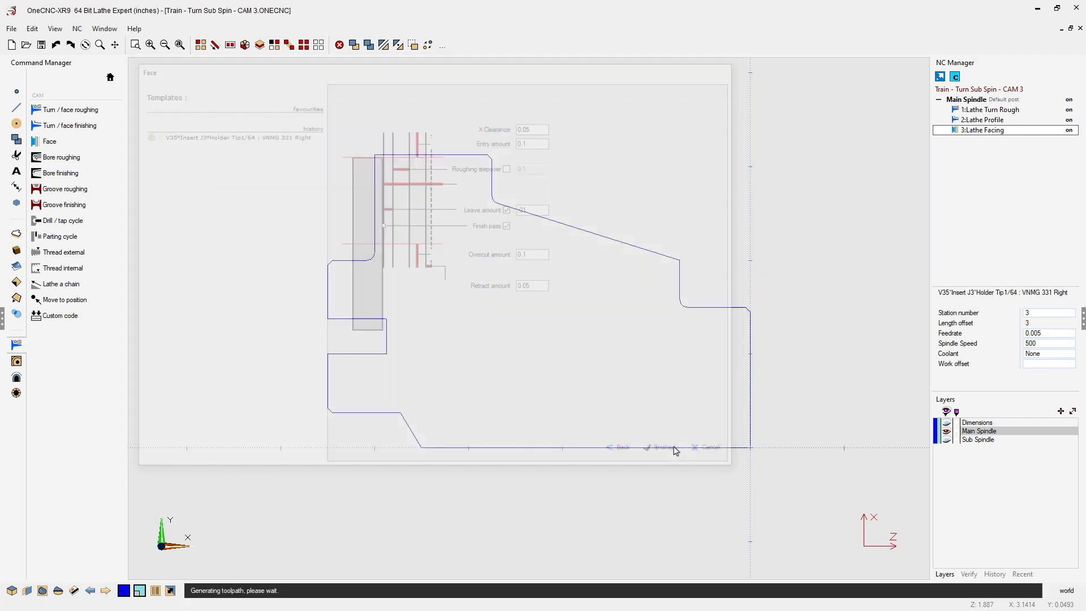
Step: Preview the facing toolpath with its leave amount and finish pass, and close the preview
{"action": "right_click", "coordinate": [981, 131]}
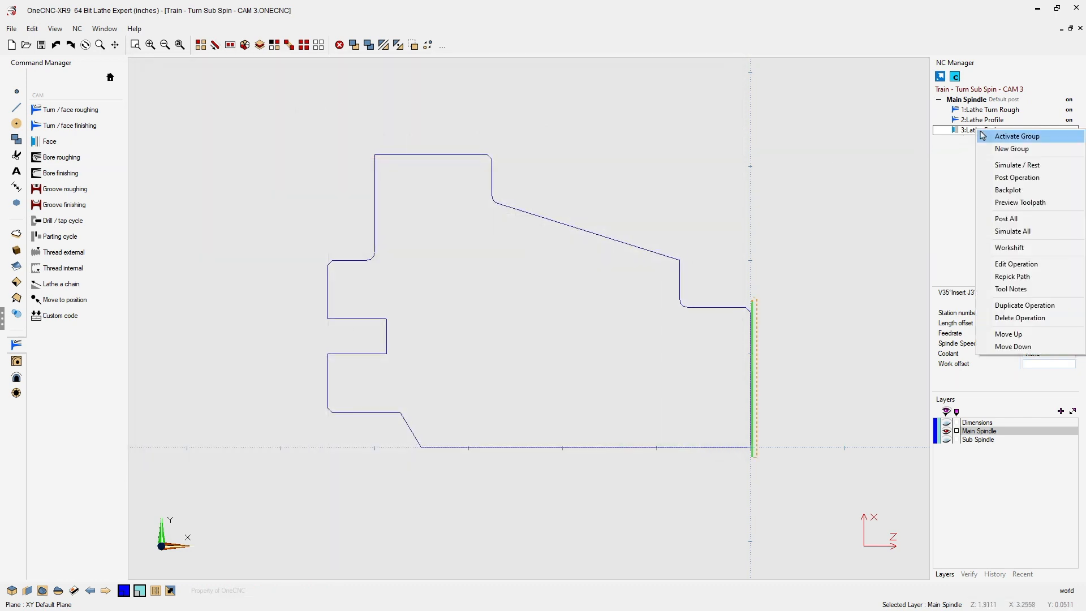
{"action": "left_click", "coordinate": [1018, 204]}
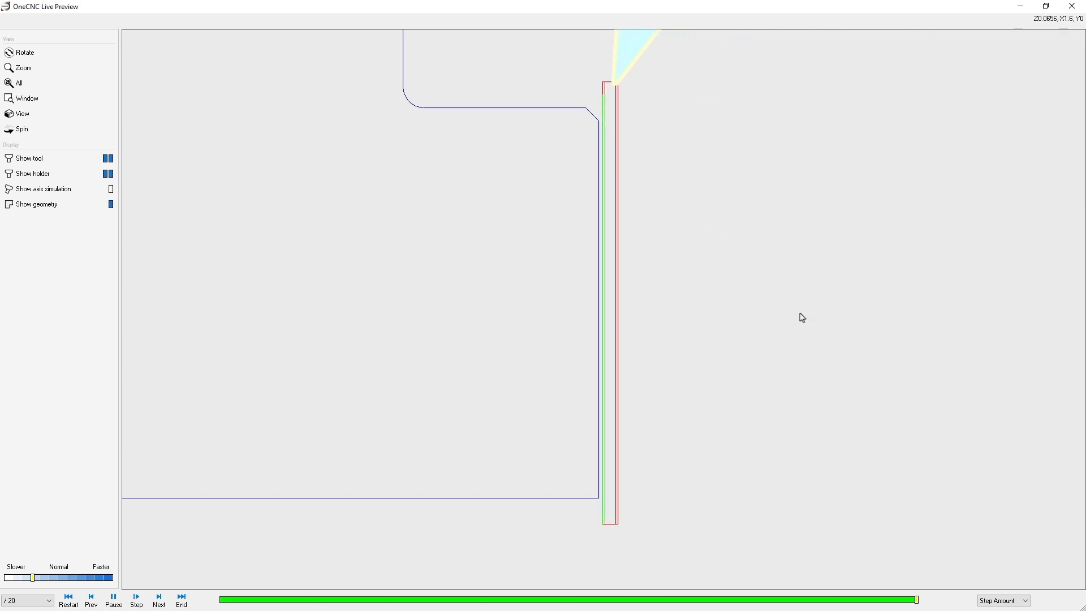
{"action": "left_click", "coordinate": [1074, 6]}
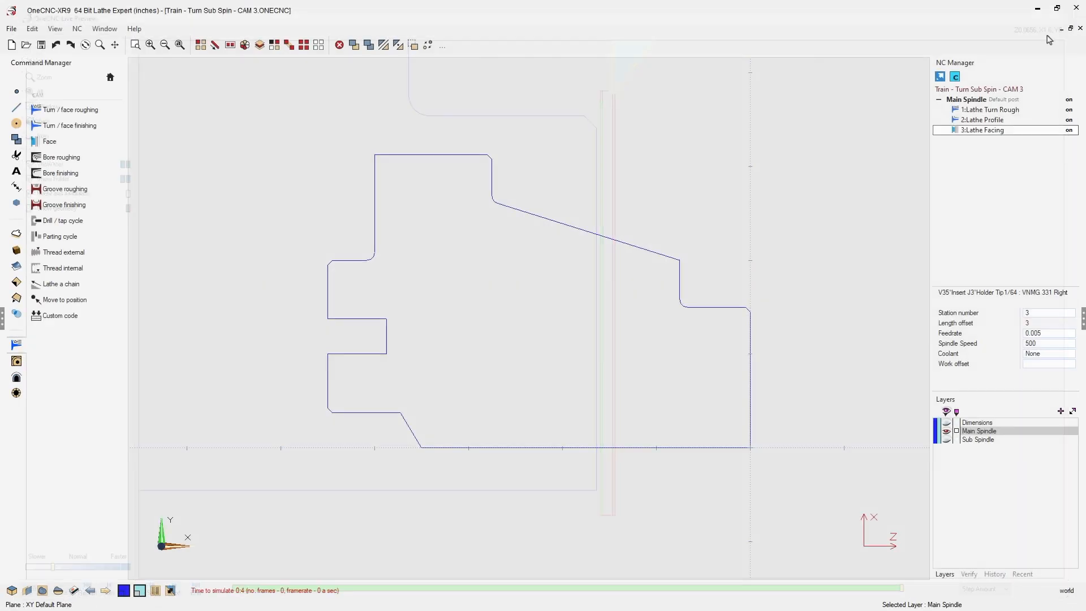